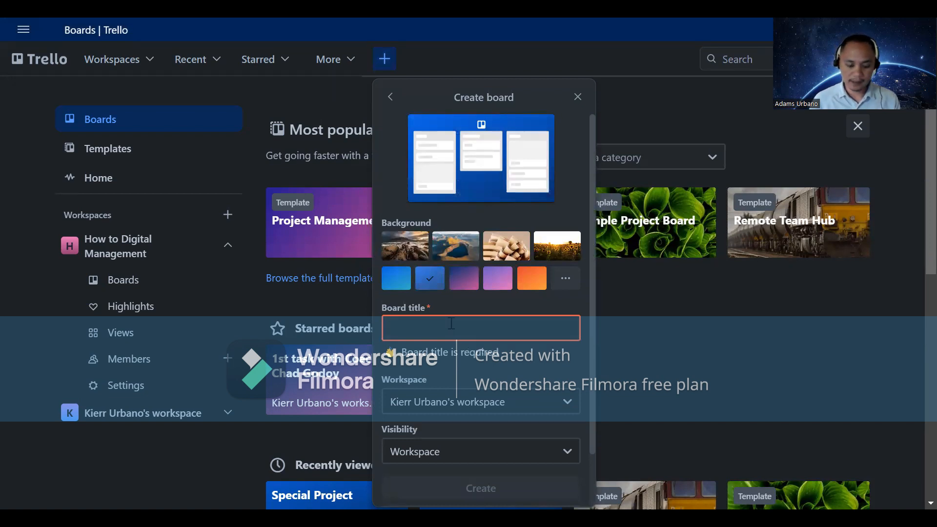
Step: Create a board titled 'Special Project' with its visibility set to Public
type("S")
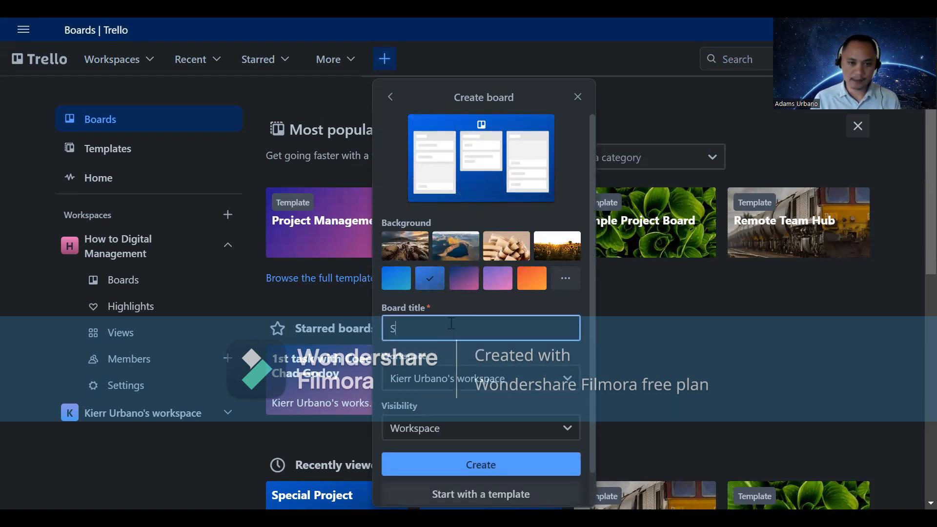
type("pecial ")
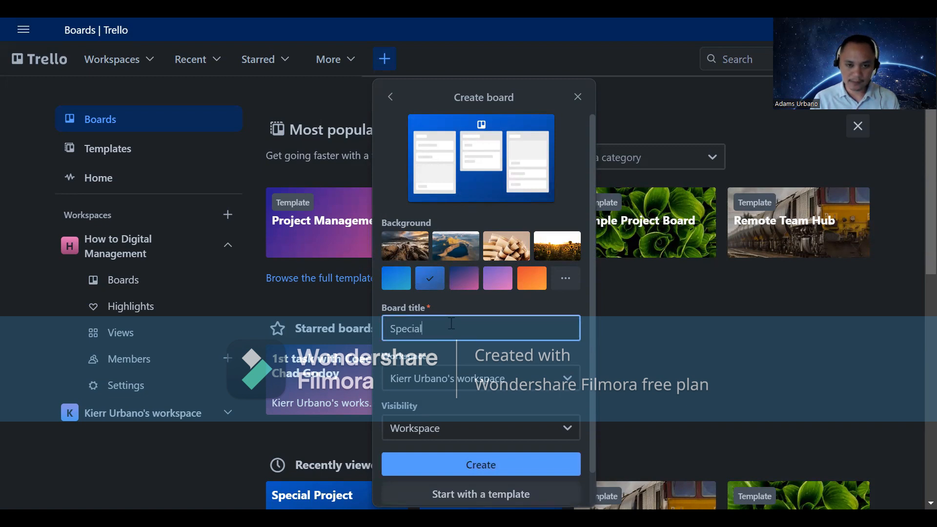
type("Project")
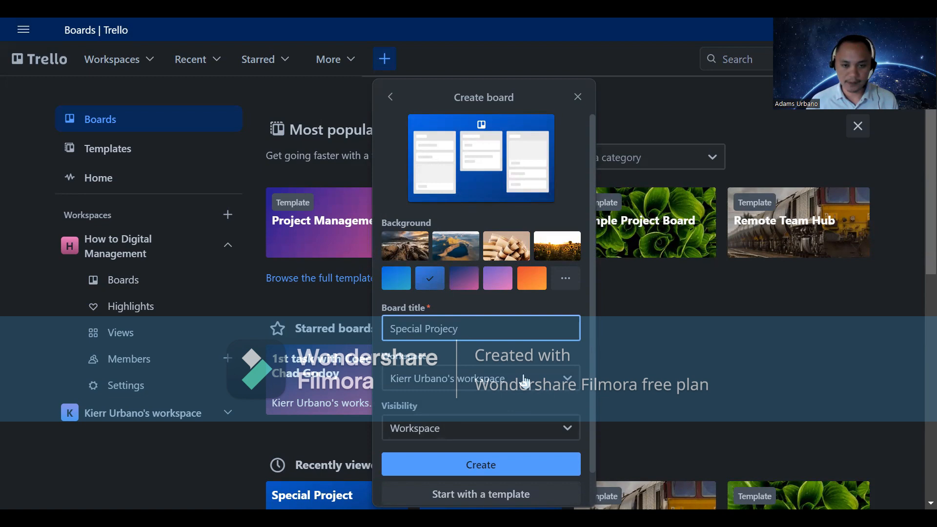
scroll(519, 408, "down", 1)
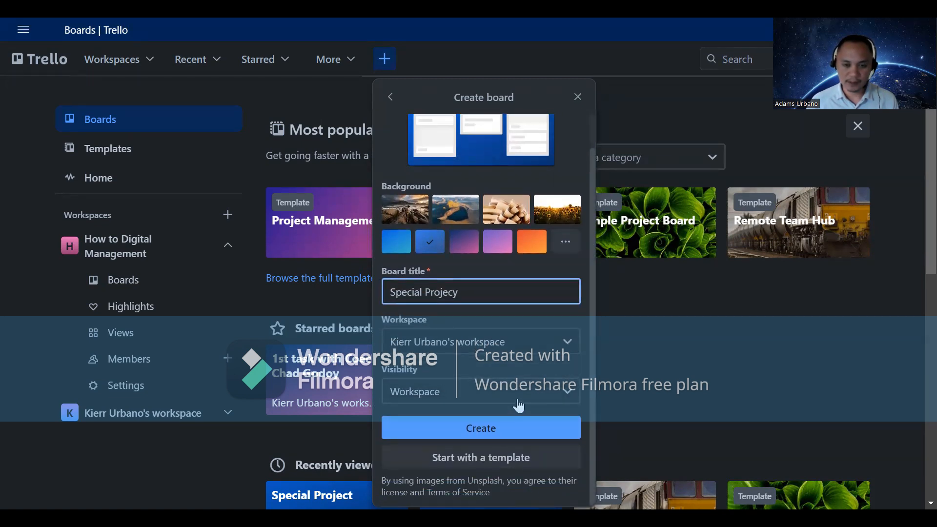
left_click(519, 403)
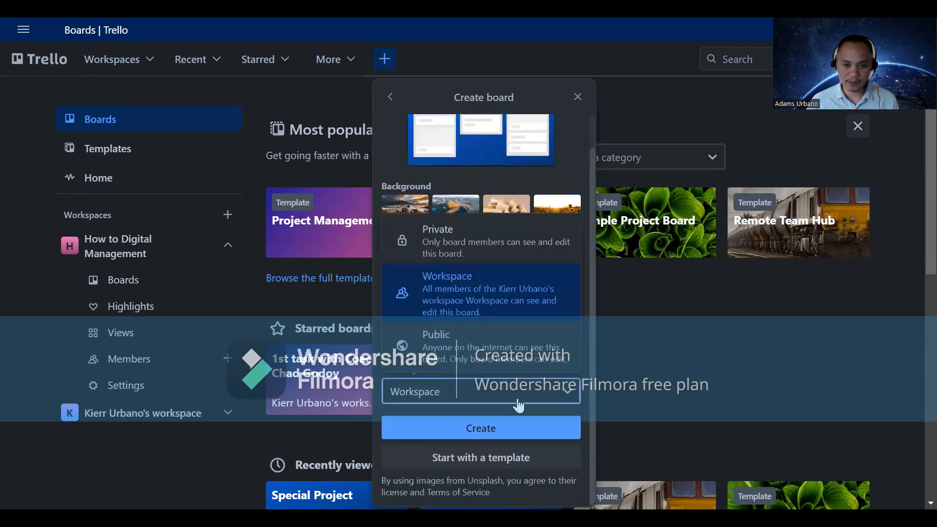
left_click(490, 347)
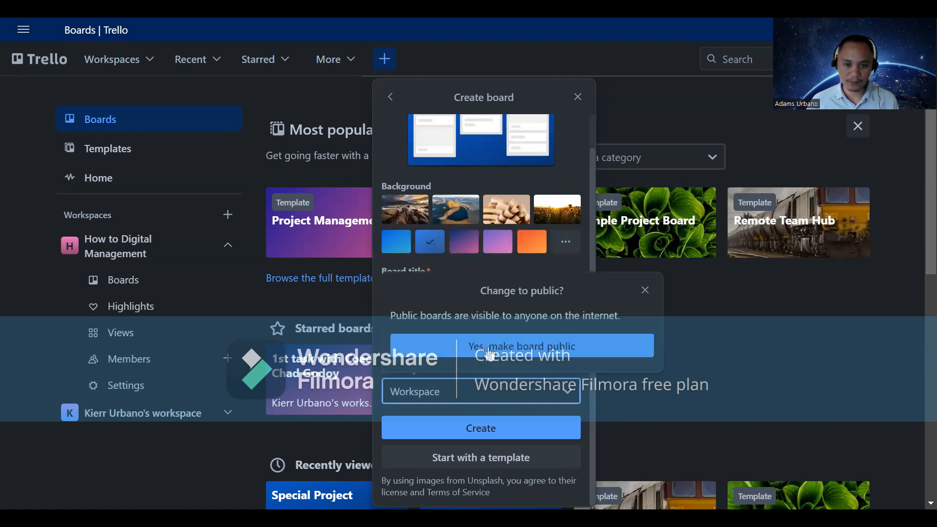
left_click(525, 352)
left_click(509, 429)
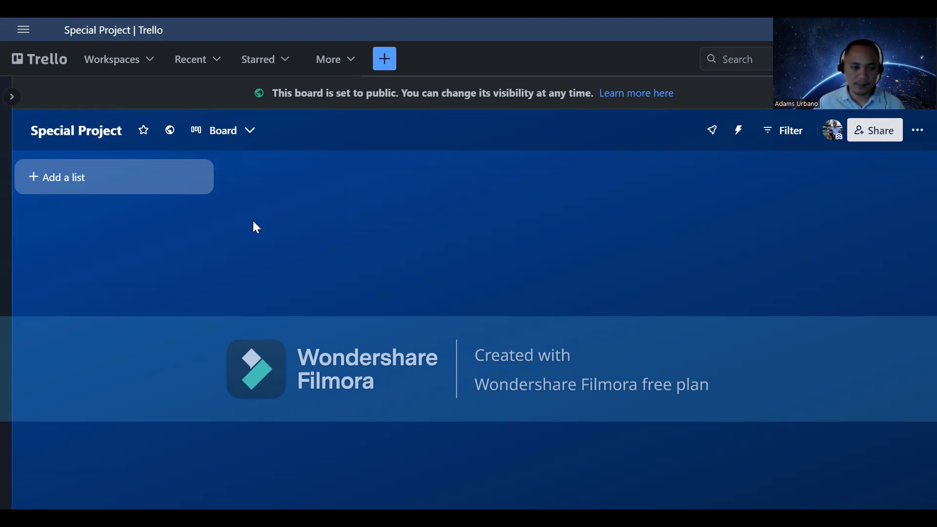
Step: Add the first list, named 'Ideas'
left_click(154, 184)
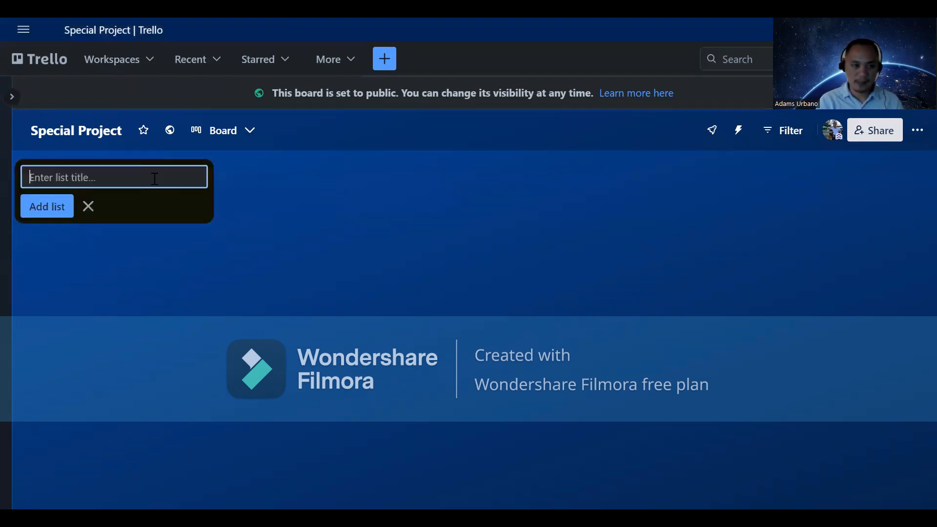
type("i")
key("BackSpace")
type("i")
key("BackSpace")
type("Ideas")
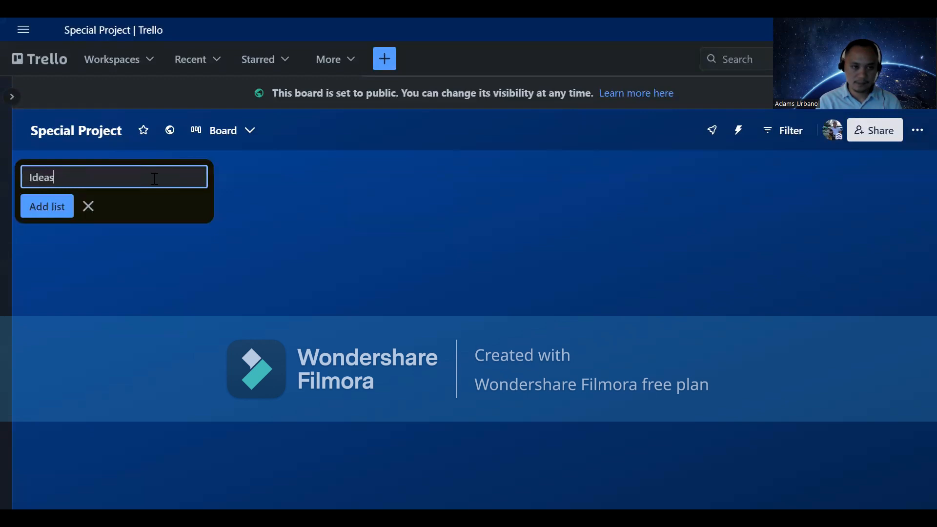
key("Return")
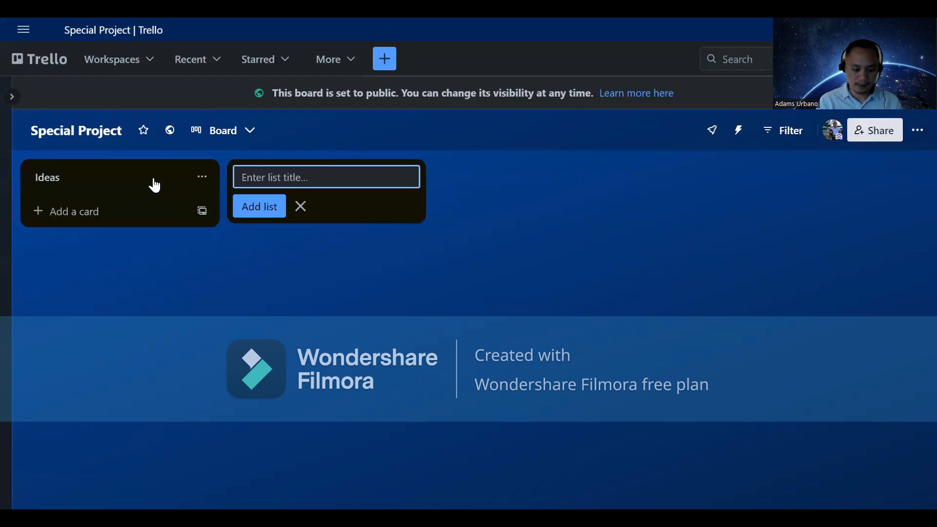
Step: Add a 'Doing' list and rename it to 'To Do'
type("Doi")
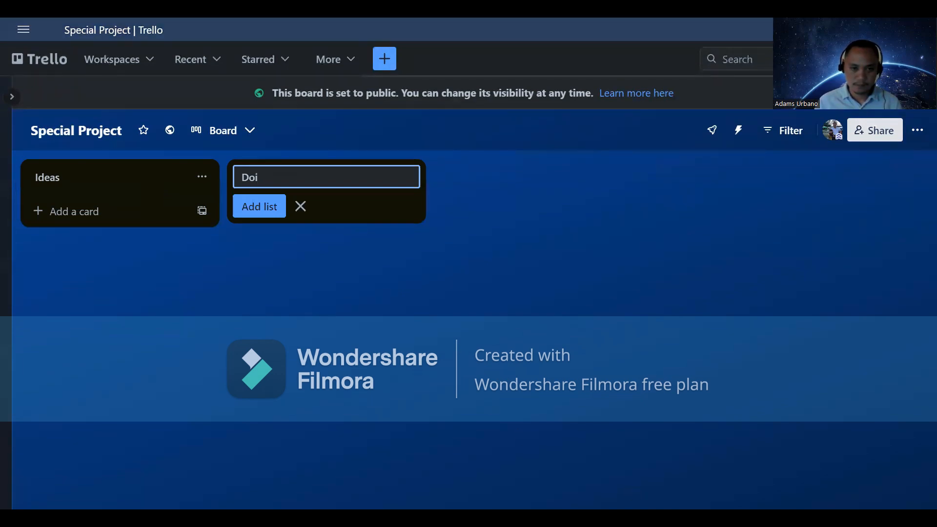
type("ng")
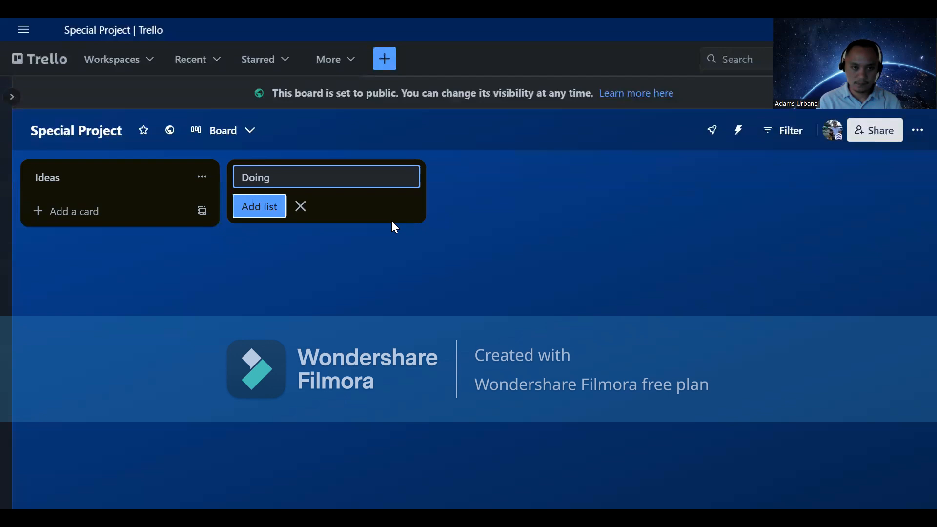
key("Return")
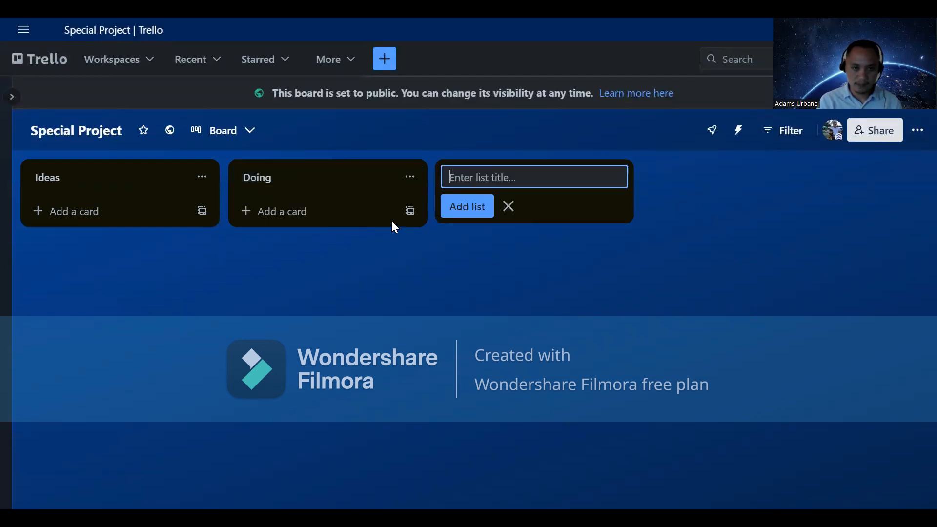
left_click(324, 183)
key("BackSpace")
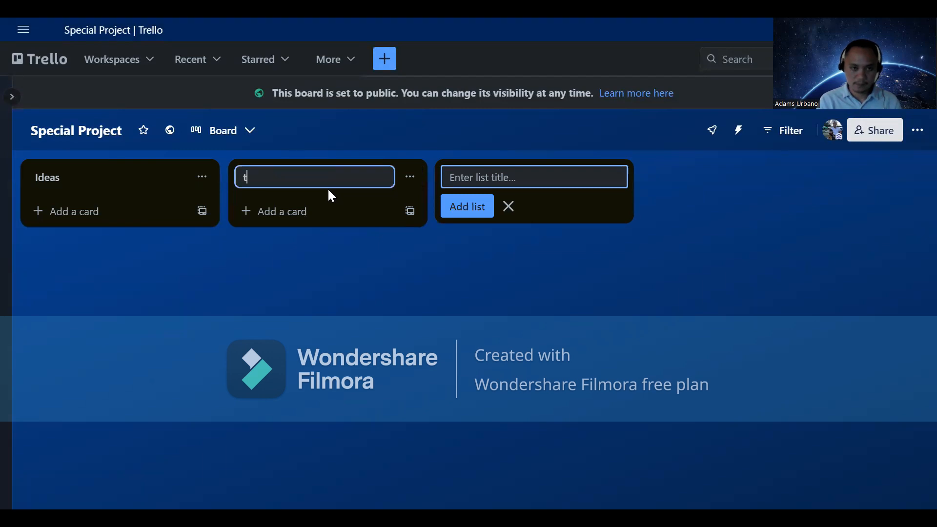
type("To Doo")
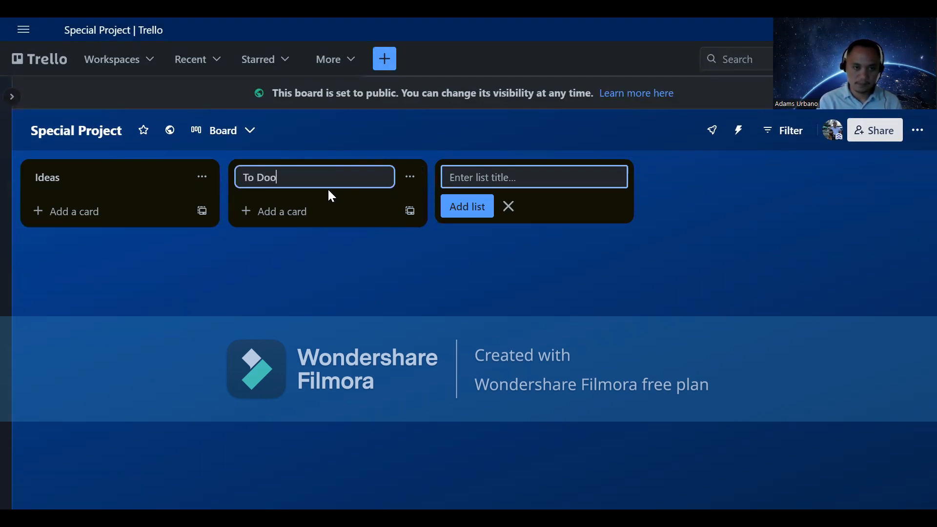
key("Tab")
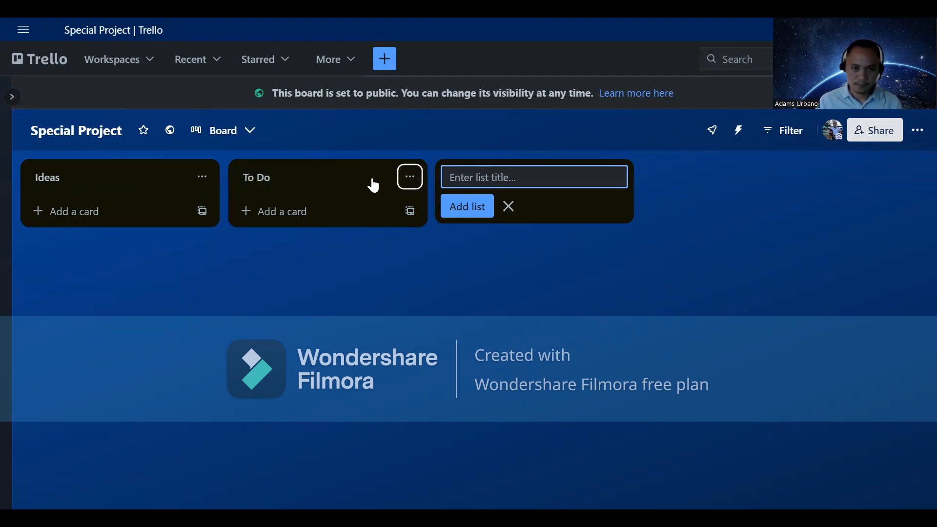
Step: Add another 'Doing' list and type 'Done' as the next list title
left_click(485, 174)
type("Doing")
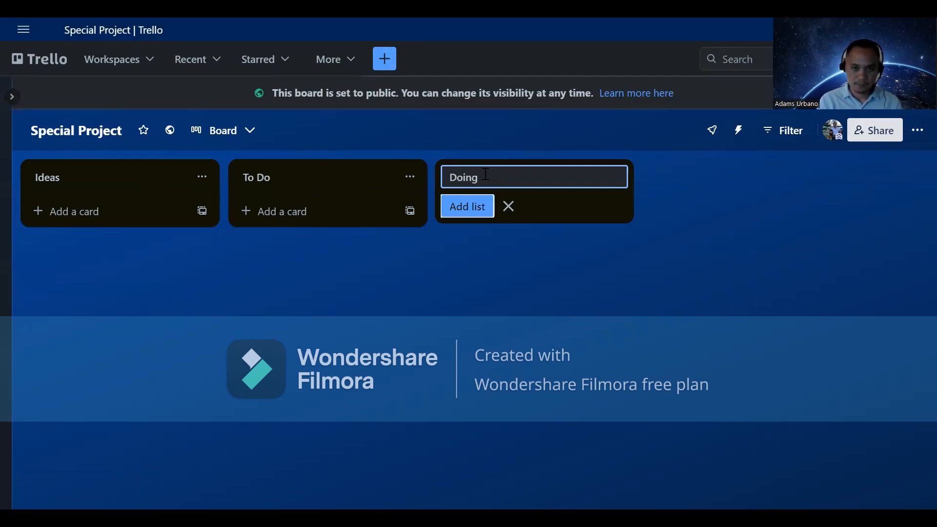
key("Return")
type("DO")
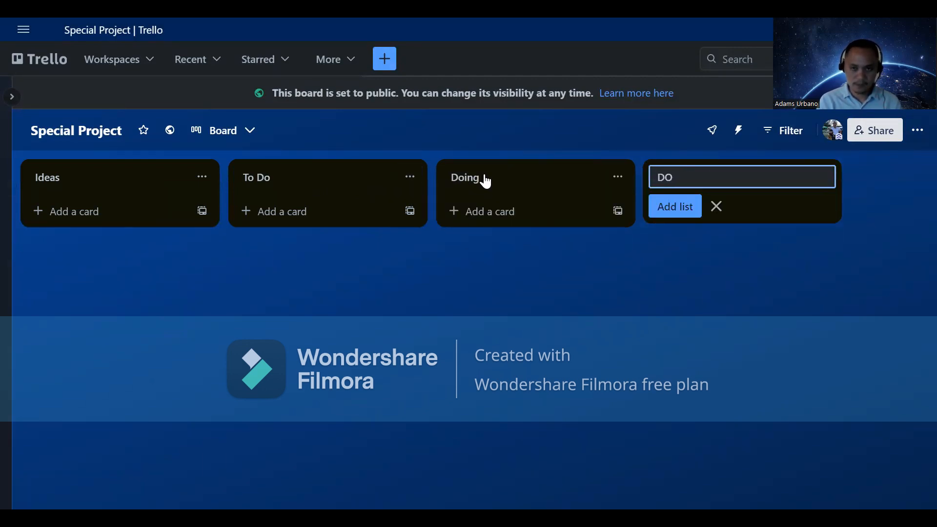
key("BackSpace")
type("one")
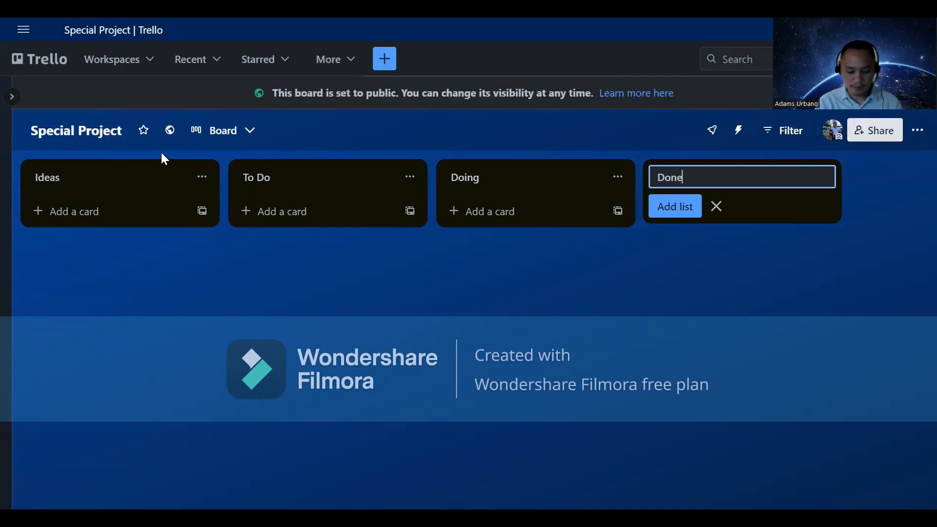
Step: Review the To Do and Doing list titles, then start a new card in Ideas
left_click(335, 186)
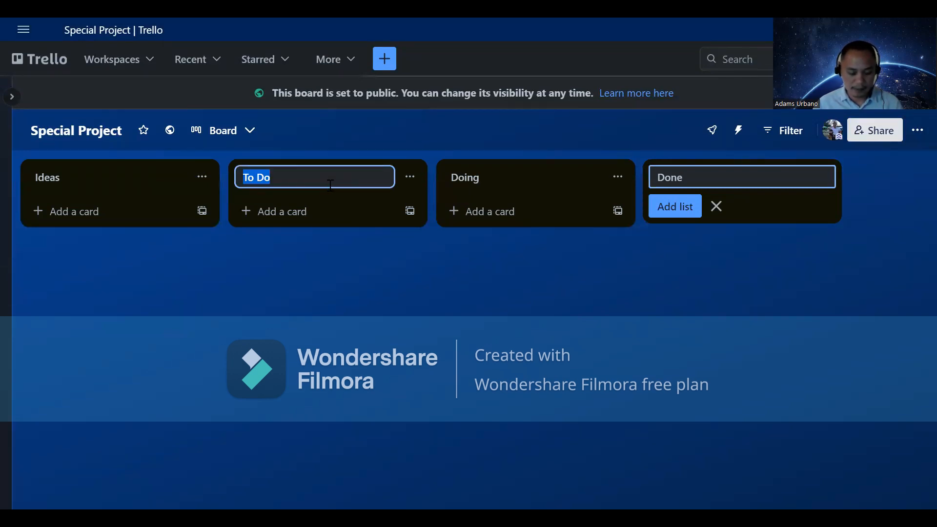
left_click(568, 193)
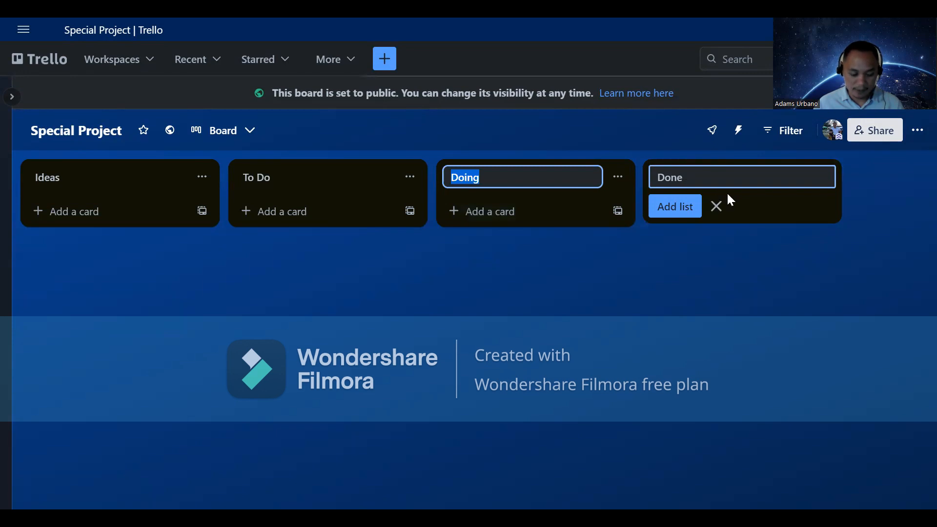
left_click(646, 150)
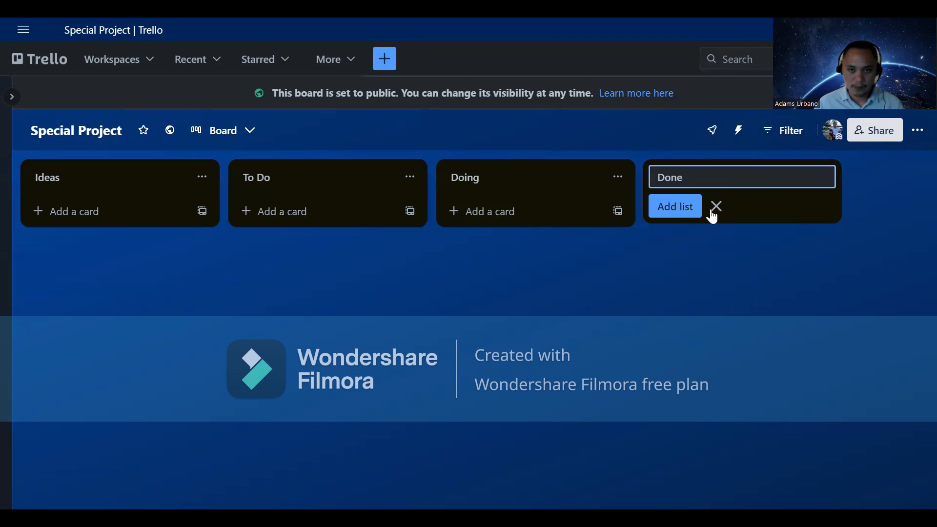
left_click(144, 211)
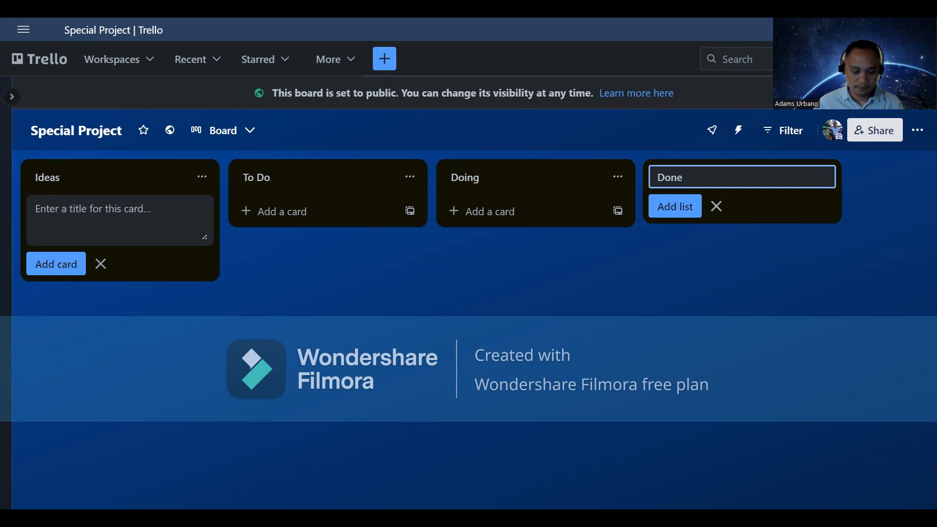
Step: Add 'Create a New Website' and 'Hire an Assistant' cards to Ideas, then open 'Writing a Book'
type("Create a New")
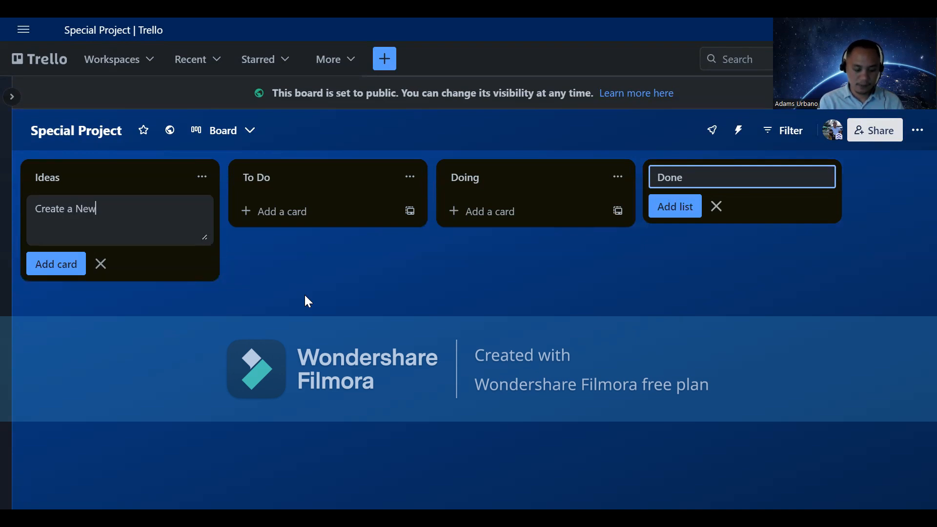
type(" We")
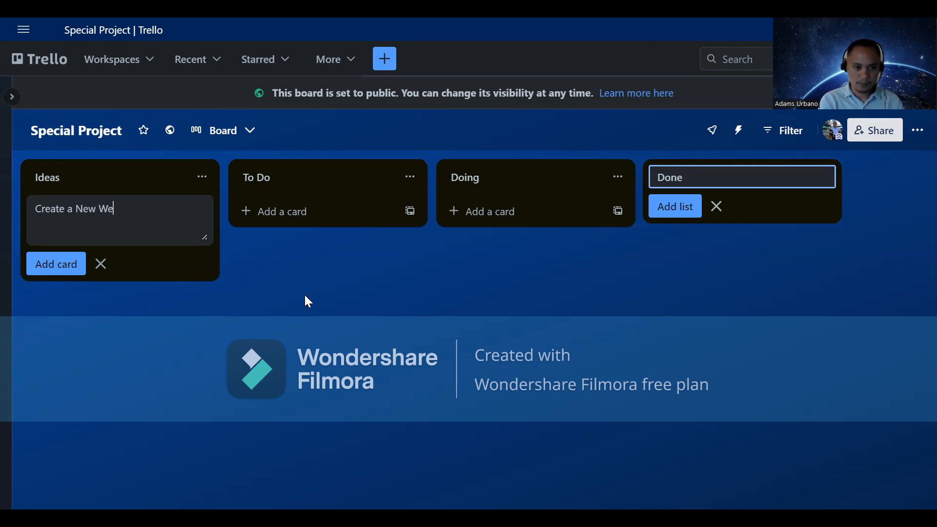
type("bsite")
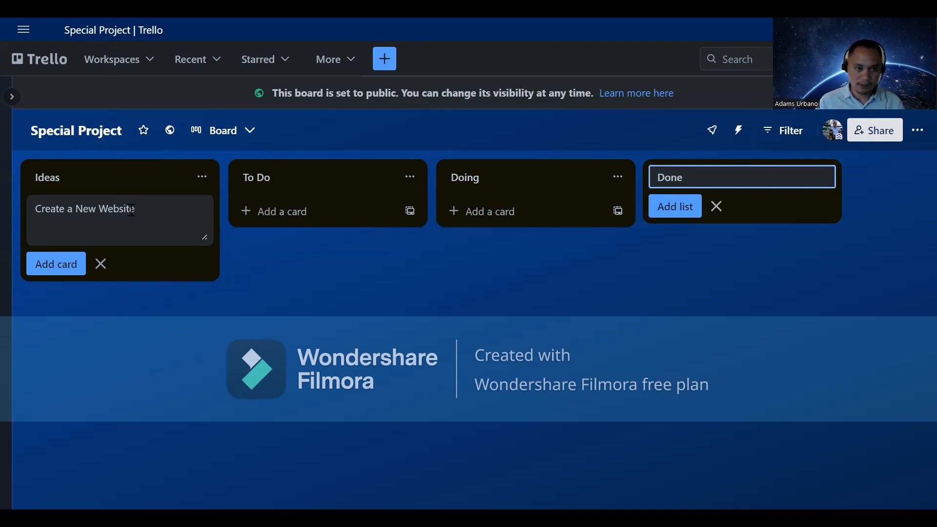
left_click(78, 265)
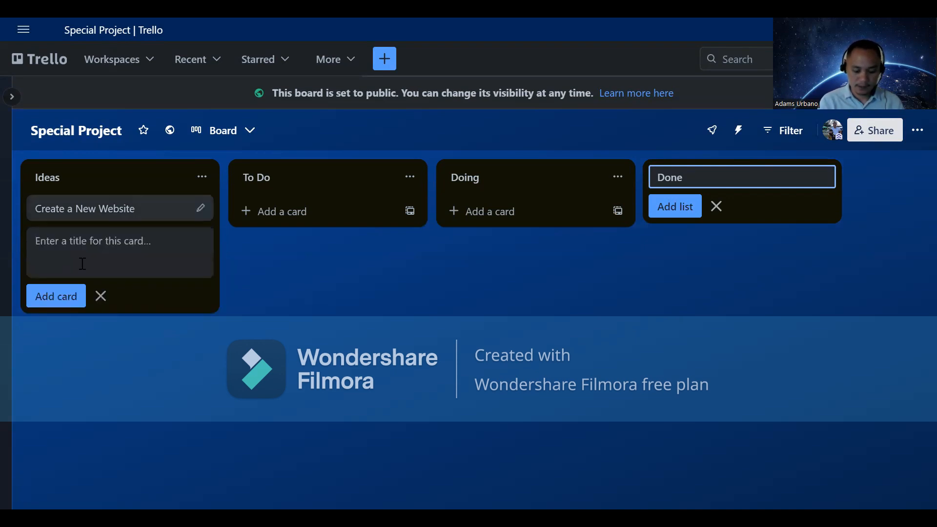
type("Hire an ")
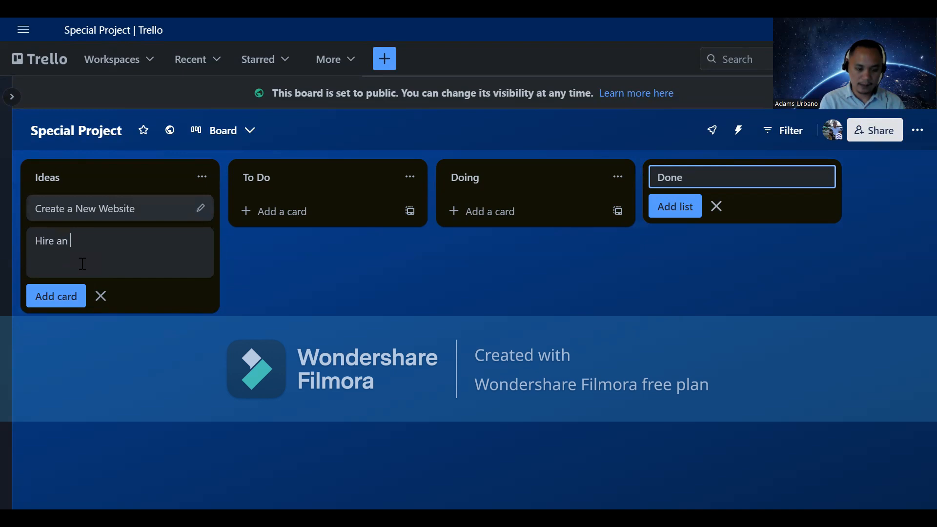
type("aSSISTAN")
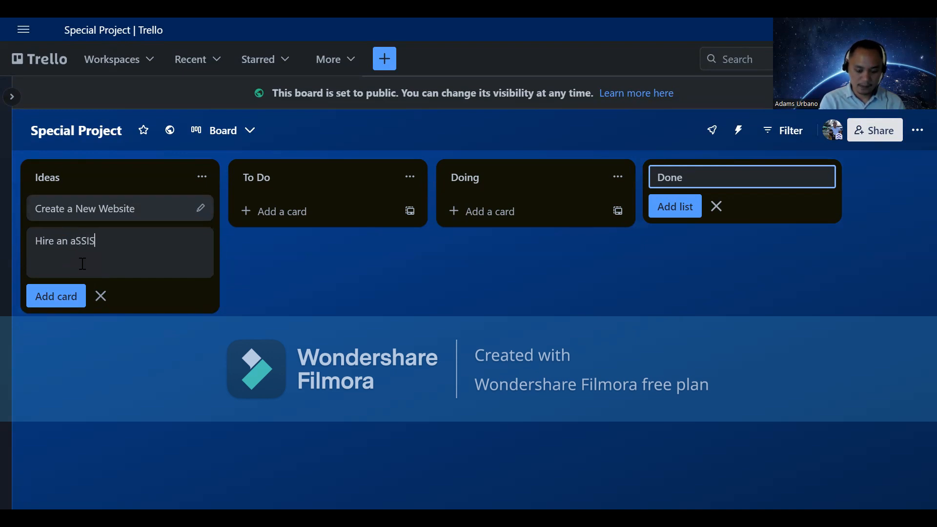
key("BackSpace")
key("BackSpace")
key("BackSpace")
key("BackSpace")
key("BackSpace")
key("BackSpace")
key("BackSpace")
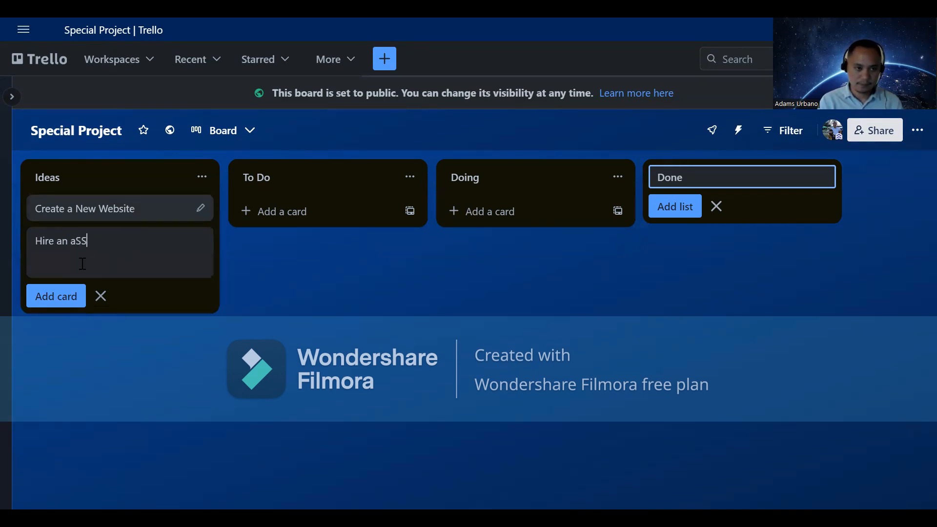
type("S")
key("BackSpace")
type("siist")
key("BackSpace")
key("BackSpace")
key("BackSpace")
type("sta")
key("BackSpace")
type("ant")
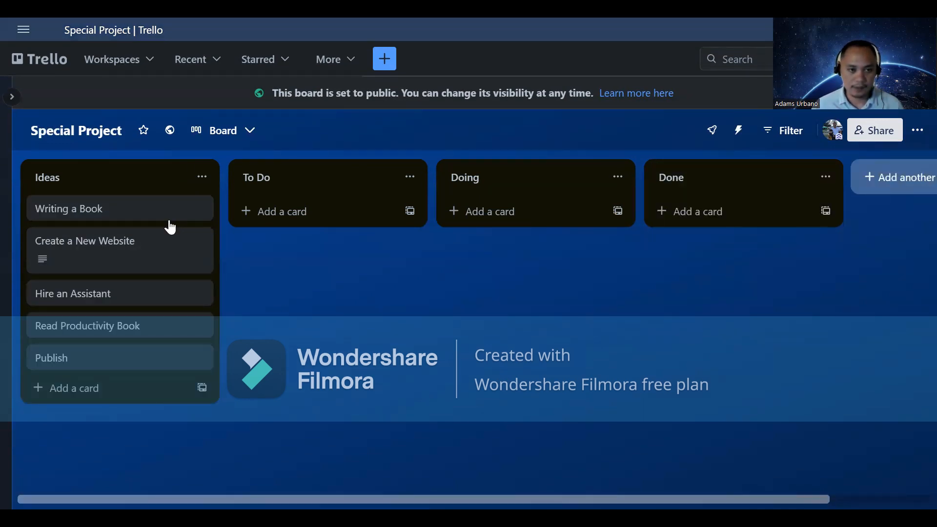
left_click(166, 210)
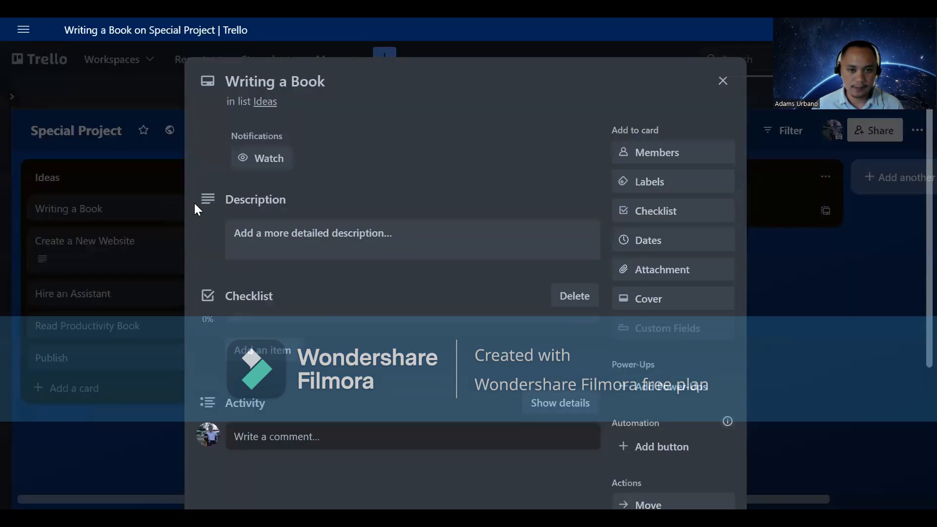
Step: Paste and save the description: 500 pages long, published by the end of 2023
left_click(446, 241)
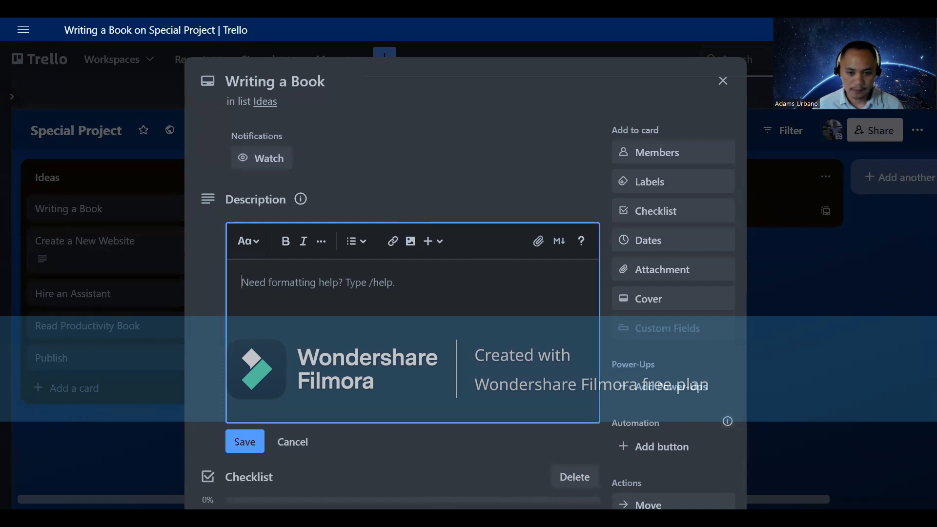
key("alt+Tab")
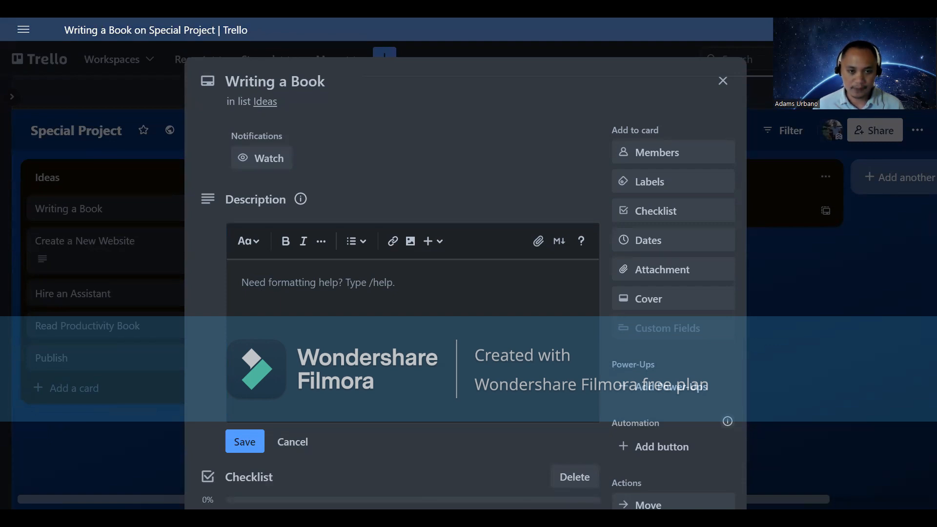
right_click(413, 307)
left_click(445, 330)
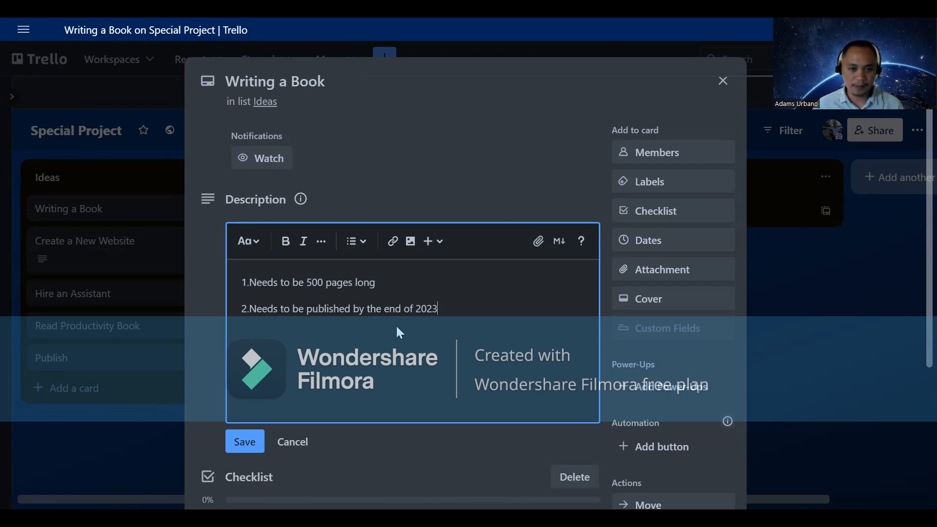
left_click(254, 444)
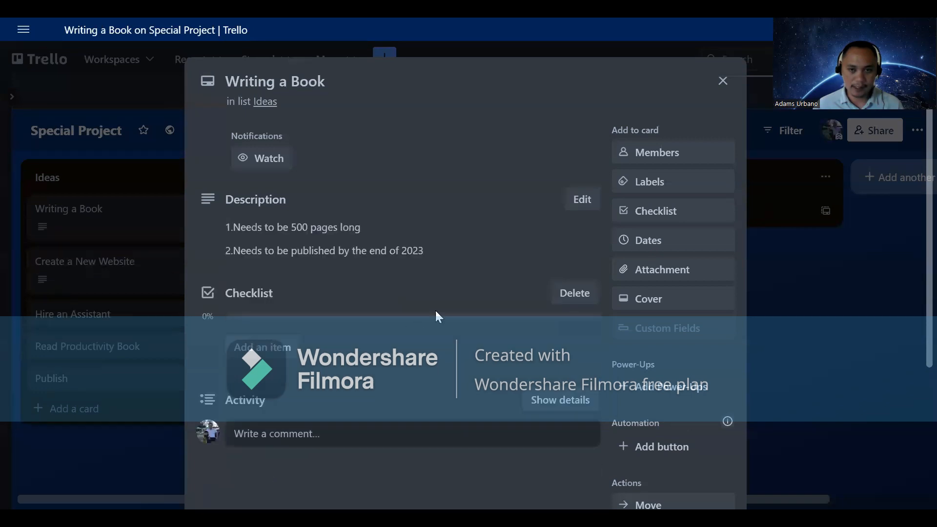
Step: Tag the Writing a Book card with the Urgent and Writting labels
left_click(635, 193)
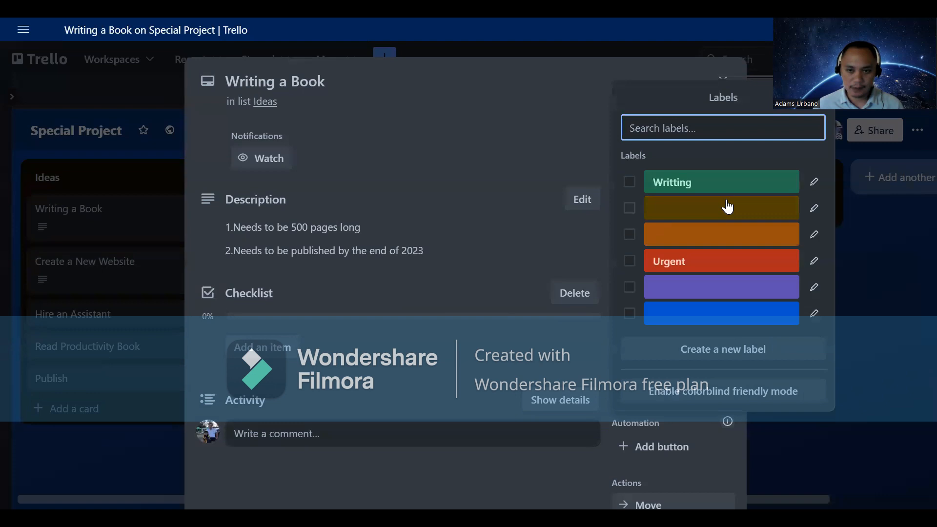
left_click(630, 262)
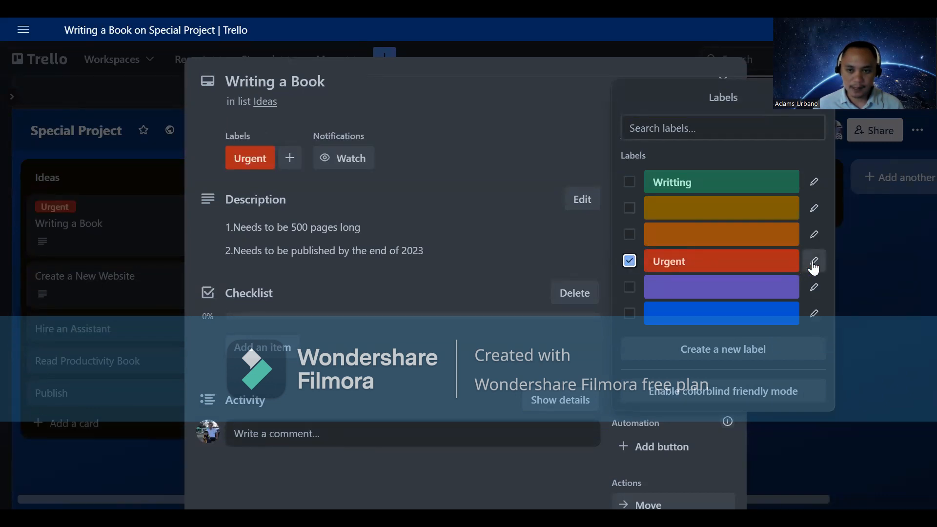
left_click(630, 182)
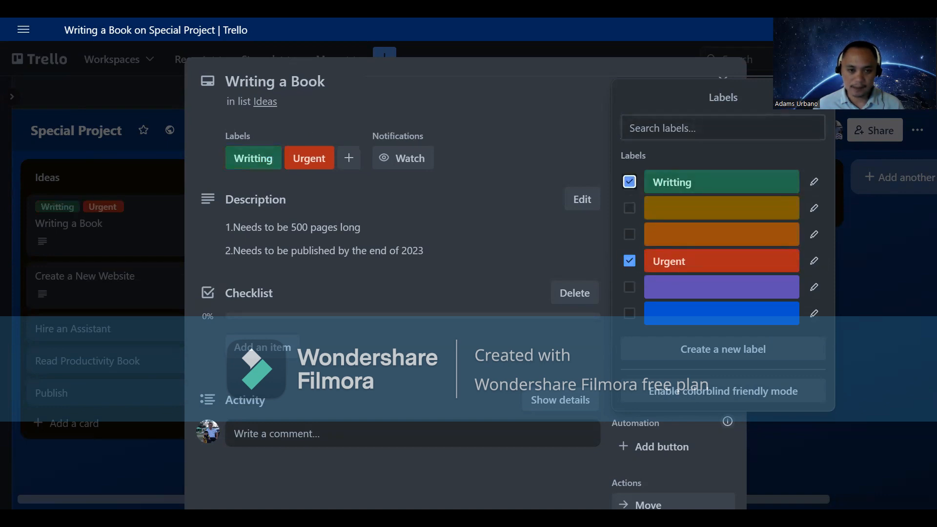
left_click(814, 97)
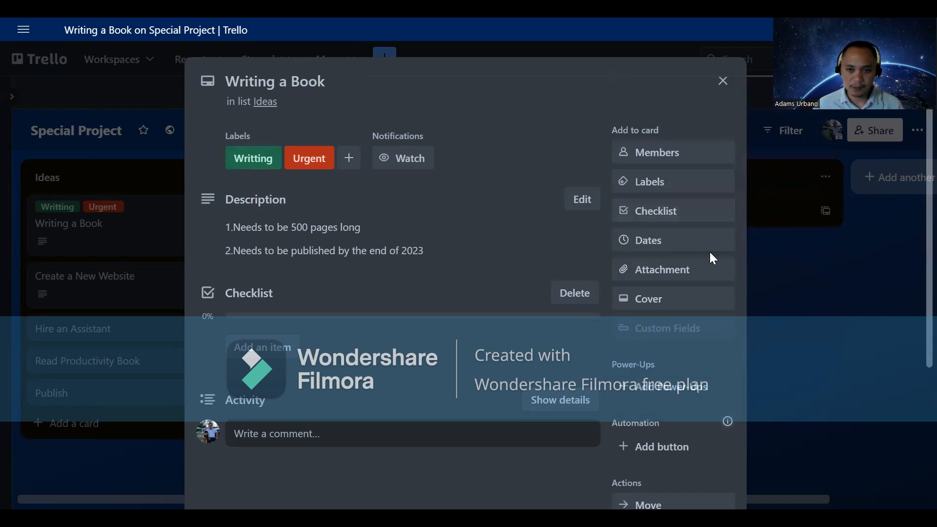
left_click(684, 215)
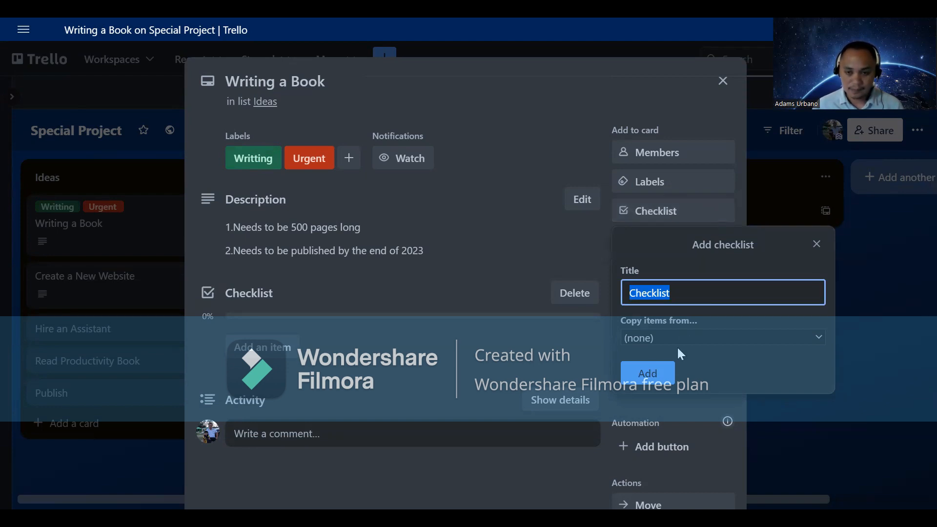
Step: Create the three-item checklist, tick Research a Topic and Hire an Editor, and close the card
left_click(648, 373)
scroll(431, 386, "down", 3)
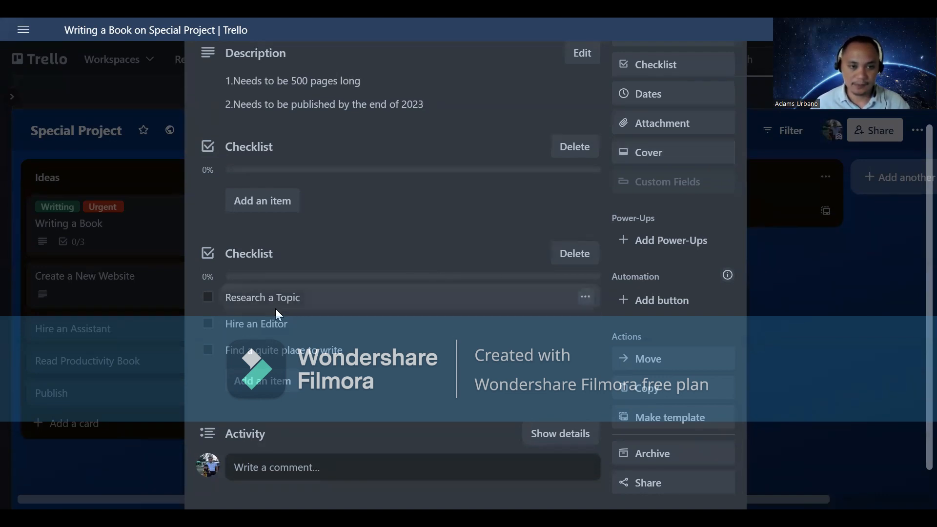
left_click(210, 300)
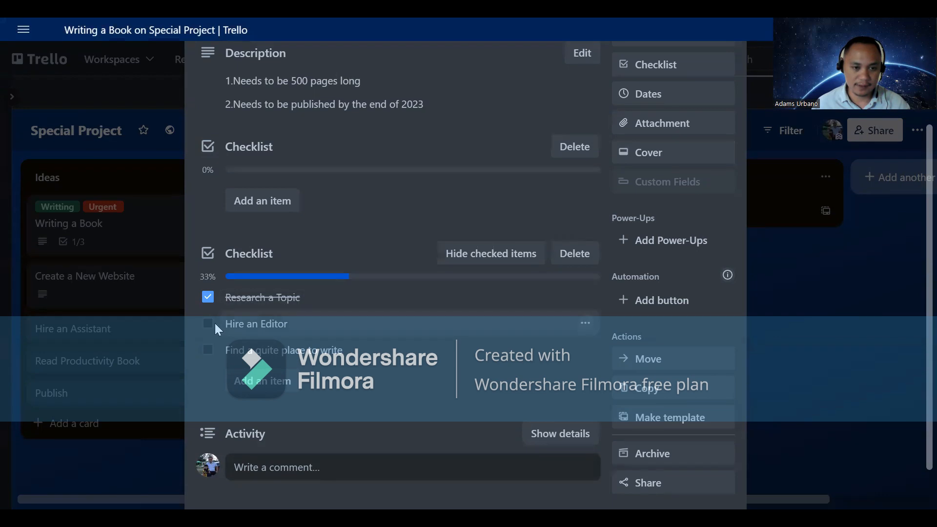
left_click(209, 324)
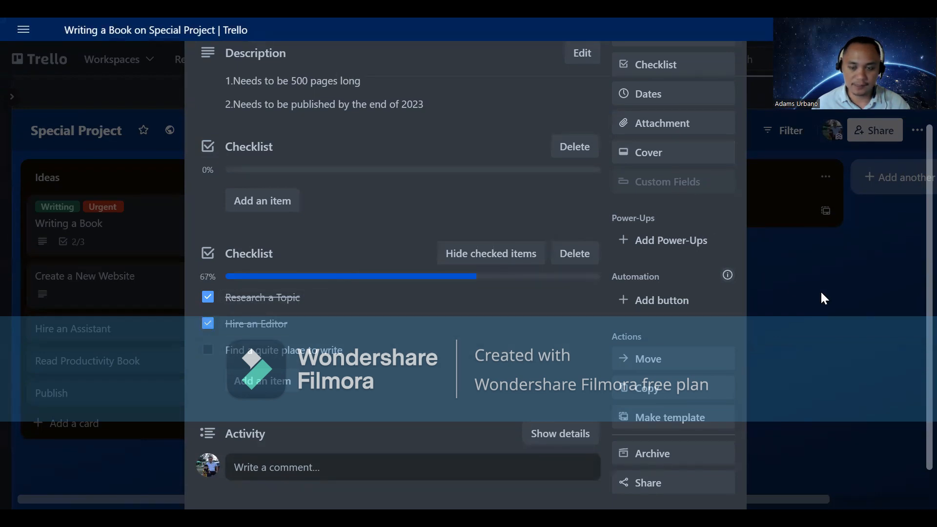
left_click(87, 250)
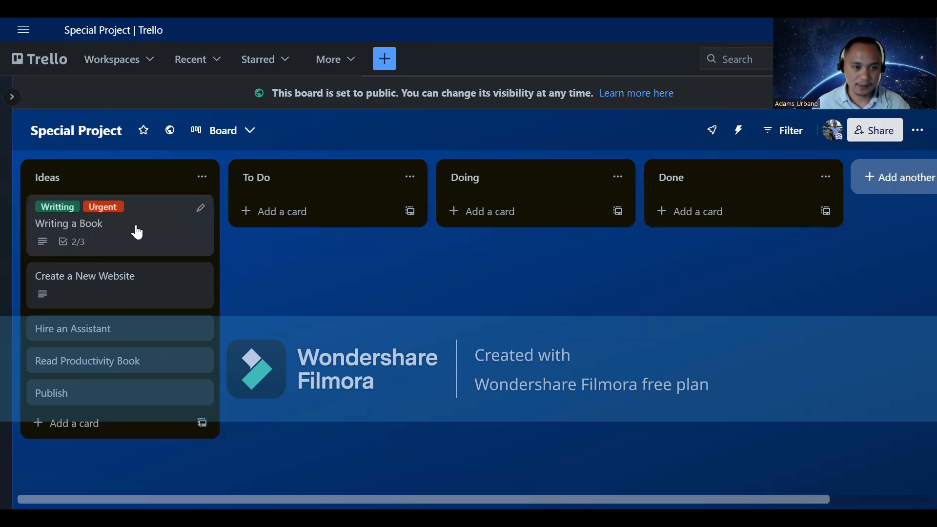
Step: Move Writing a Book into Doing, tick 'Find a quite place to write', and reopen the card
left_click_drag(140, 228, 546, 215)
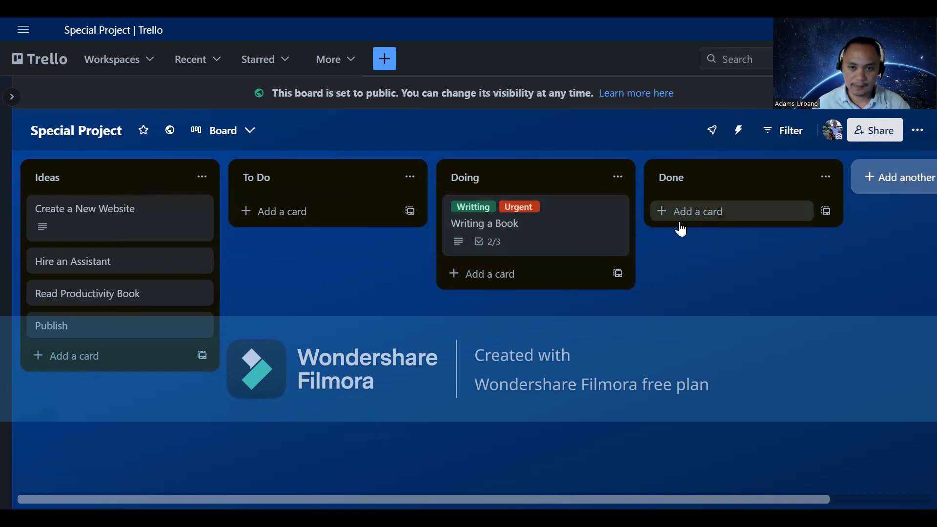
left_click(554, 232)
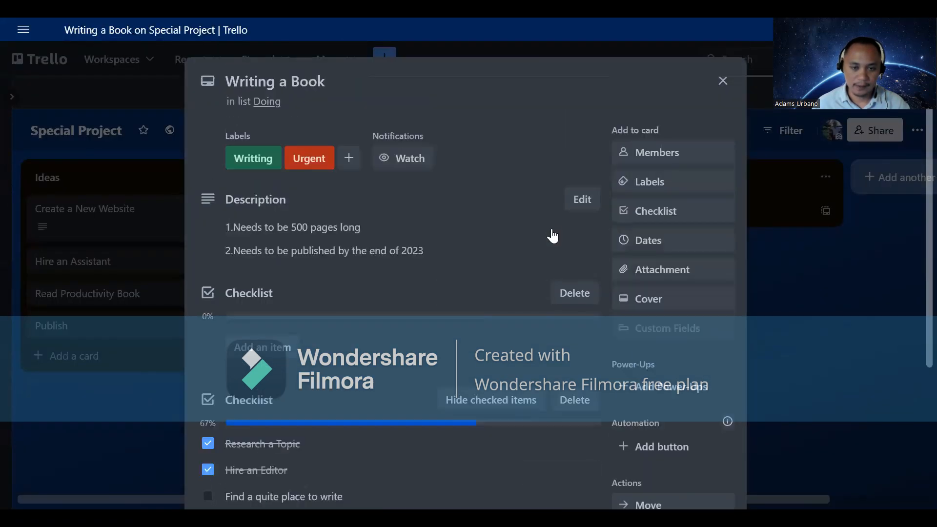
scroll(328, 362, "down", 2)
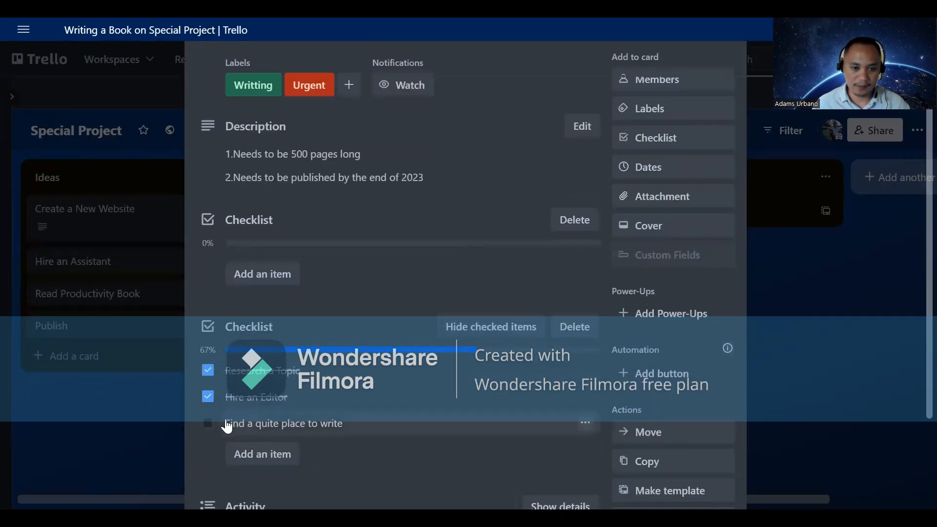
left_click(210, 423)
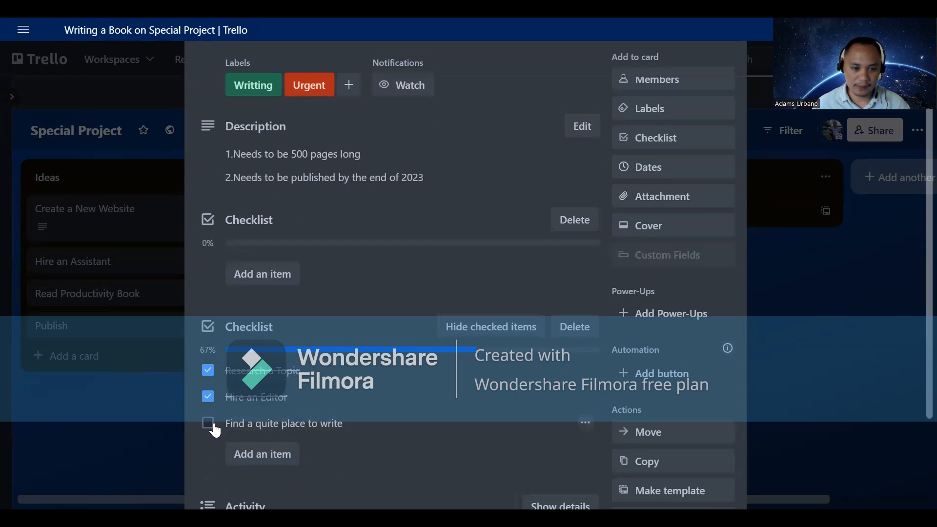
left_click(803, 322)
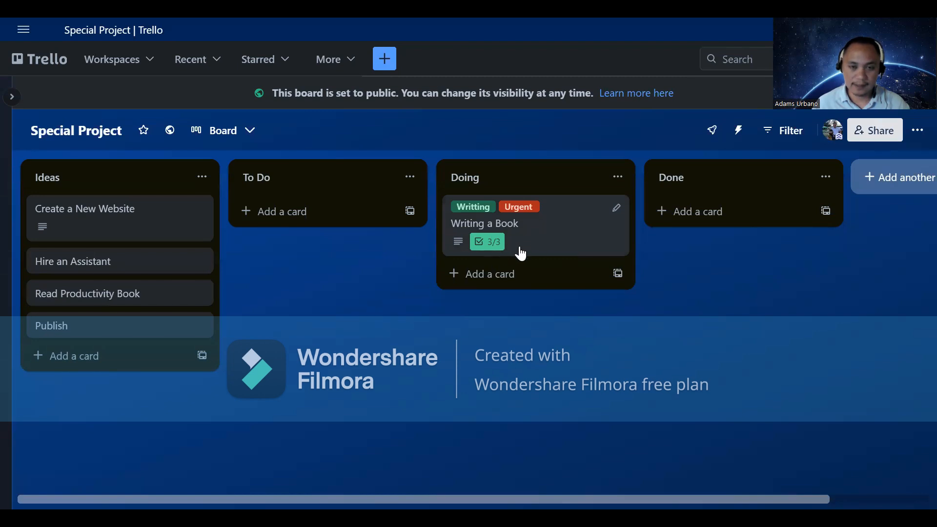
left_click(579, 238)
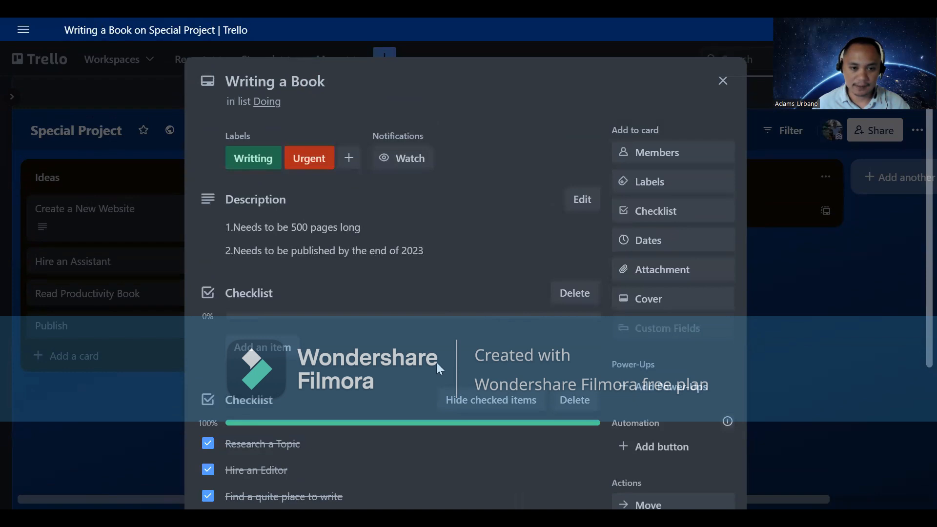
scroll(437, 348, "down", 3)
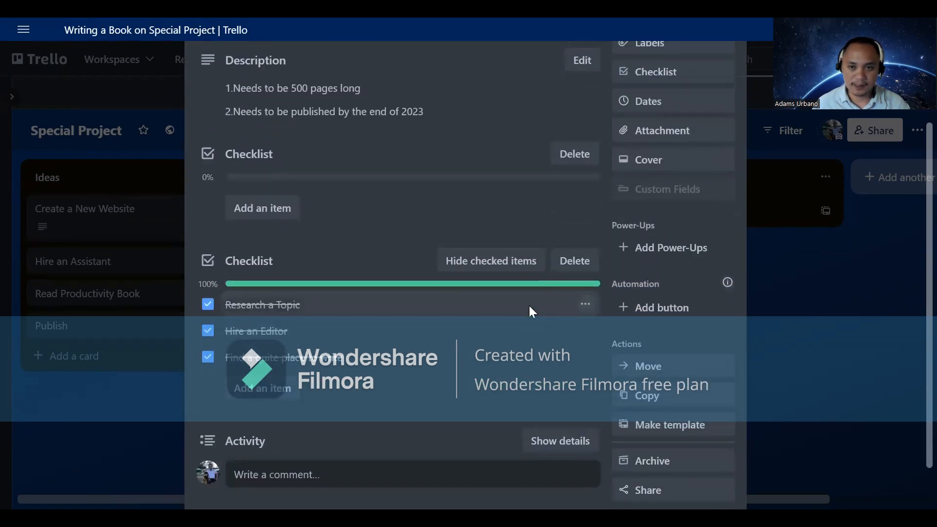
scroll(529, 305, "up", 3)
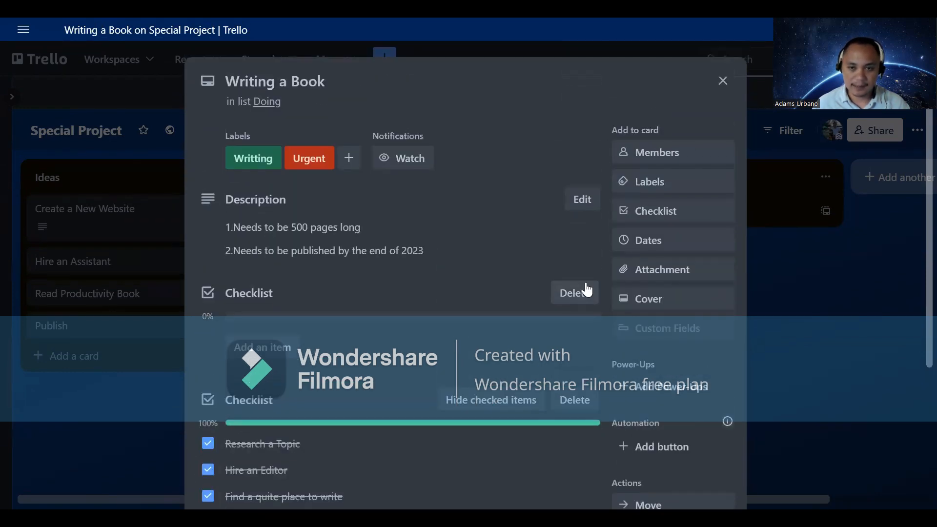
Step: Set the card's due date to 12/31/2023 at 1:00pm
left_click(650, 244)
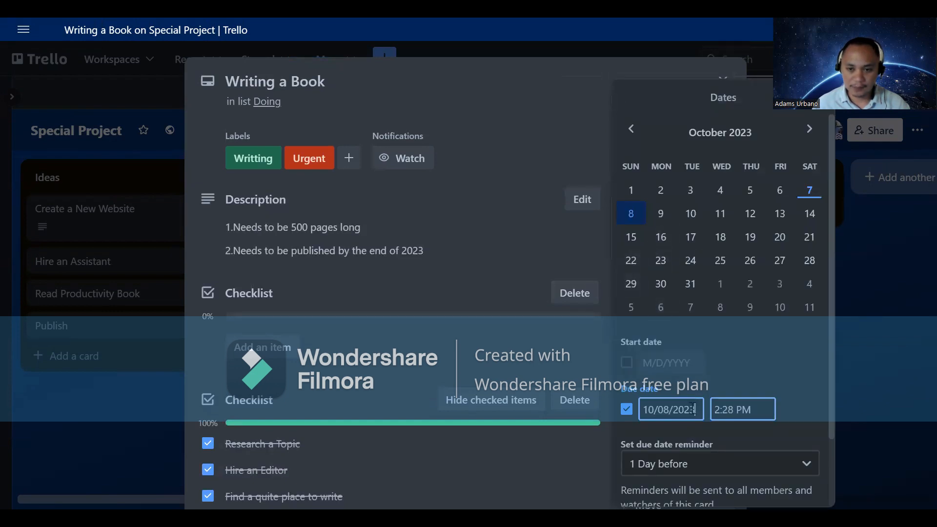
left_click(697, 410)
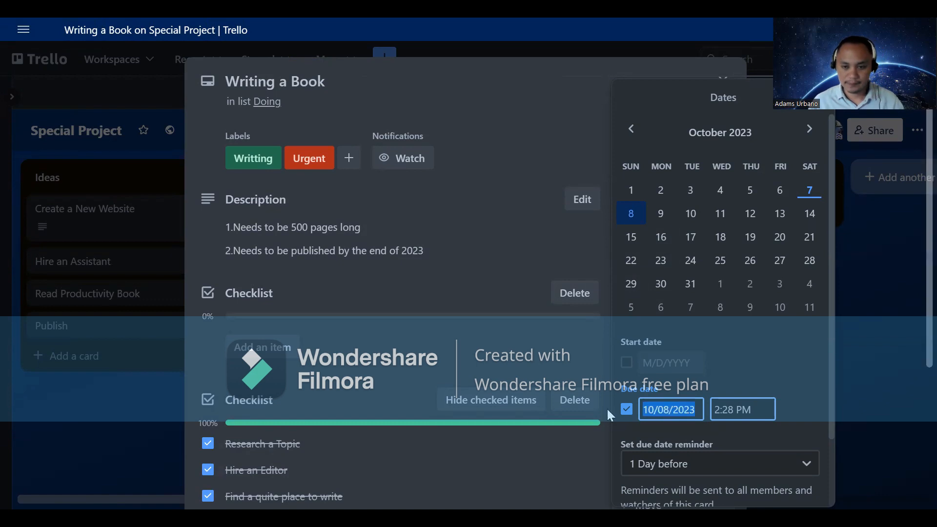
type("12/31")
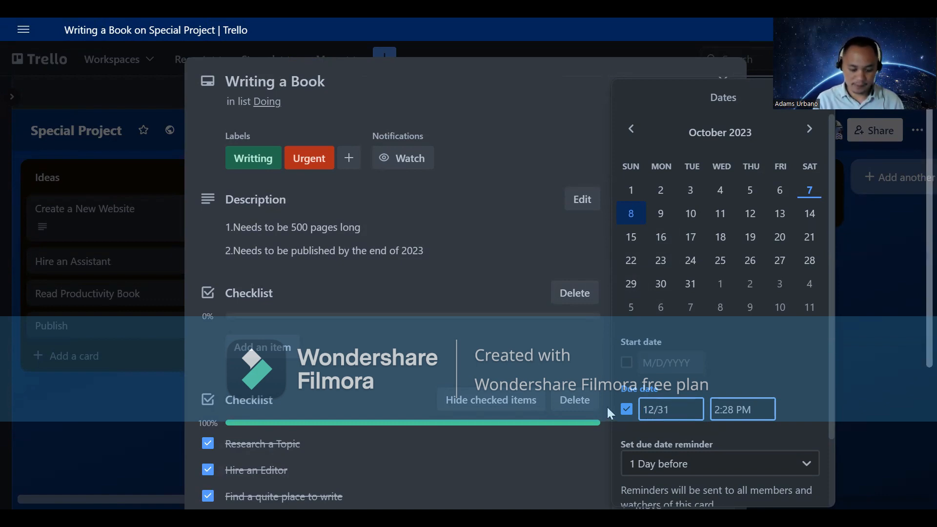
type("/2023")
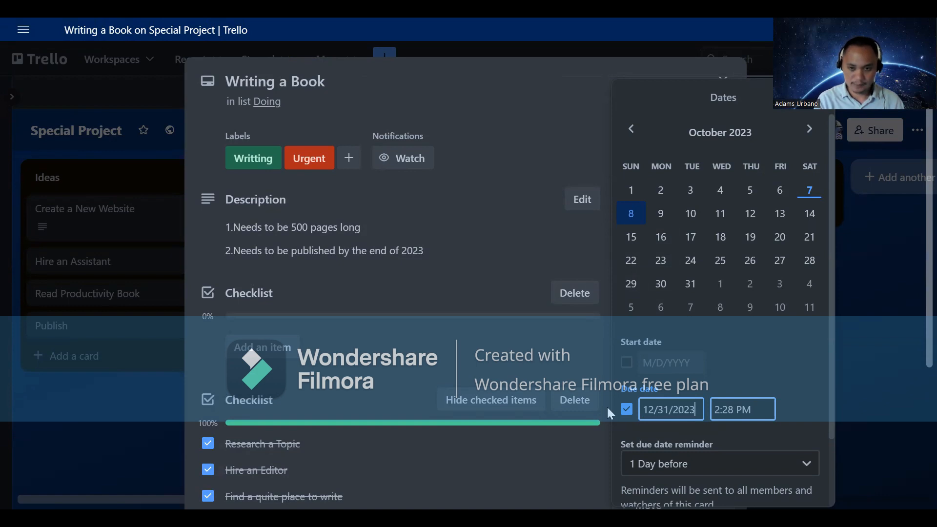
key("Tab")
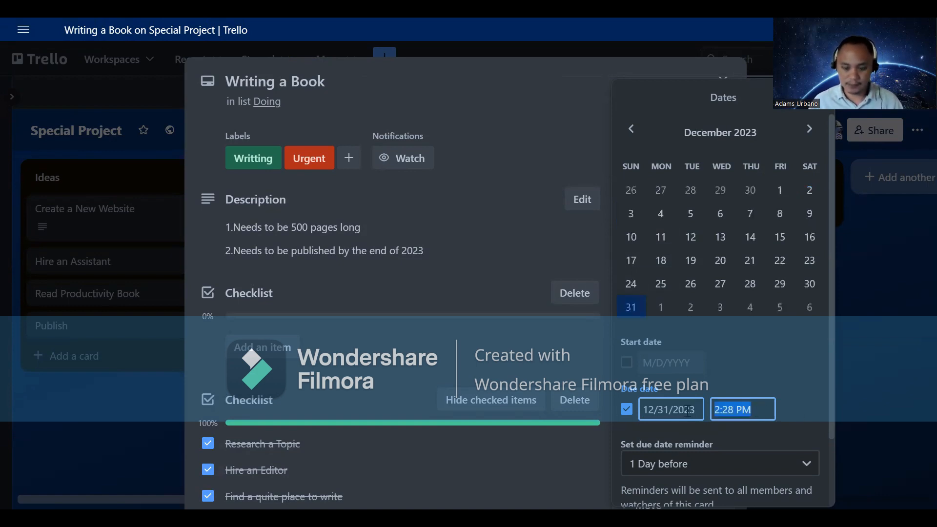
type("1")
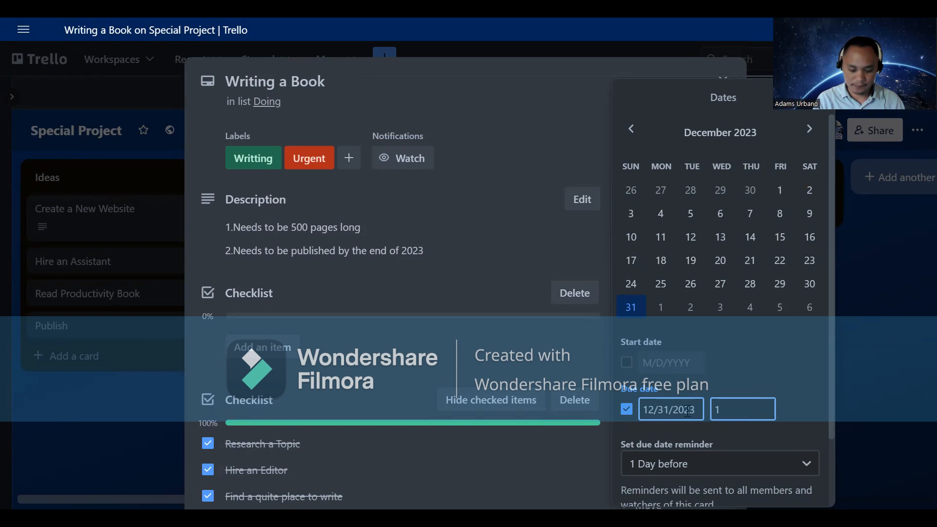
type(":00p")
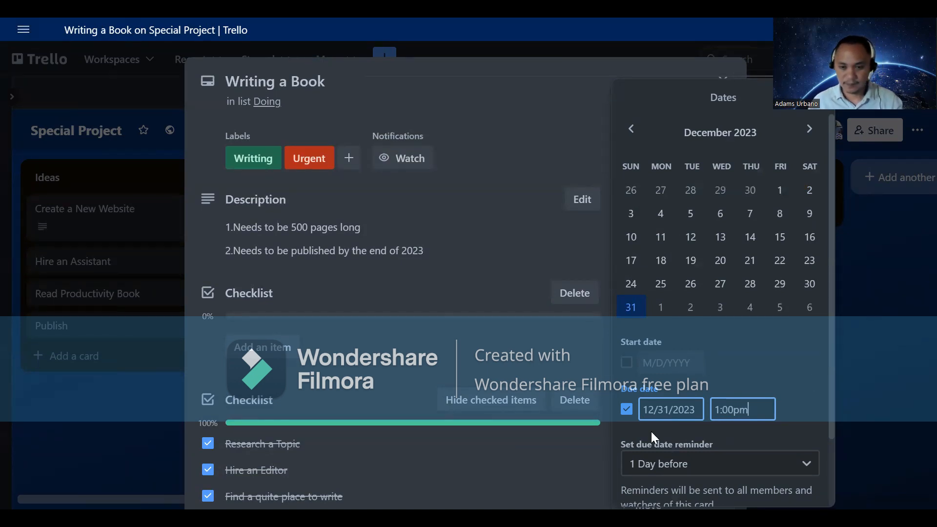
type("m")
scroll(651, 431, "down", 3)
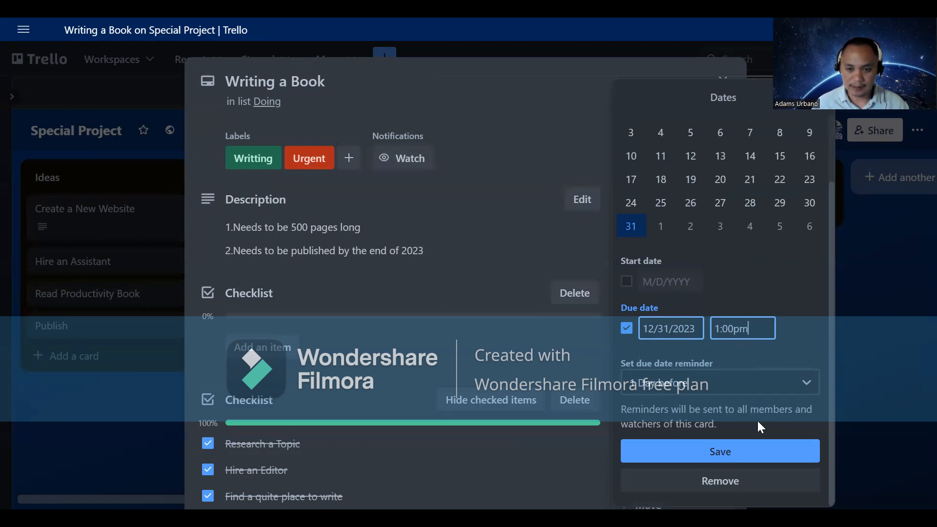
left_click(750, 459)
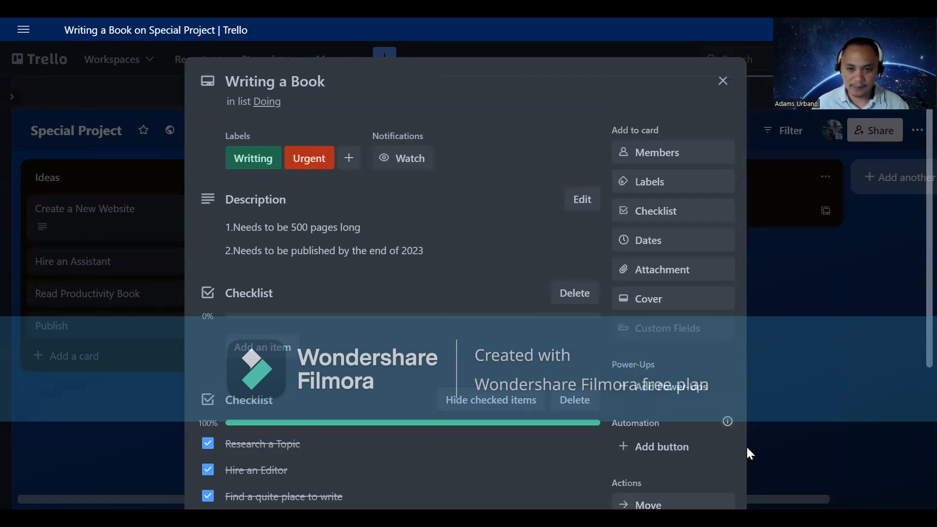
Step: Attach the 'Trello book attachment' image from Downloads as the card cover, then close the card
left_click(689, 282)
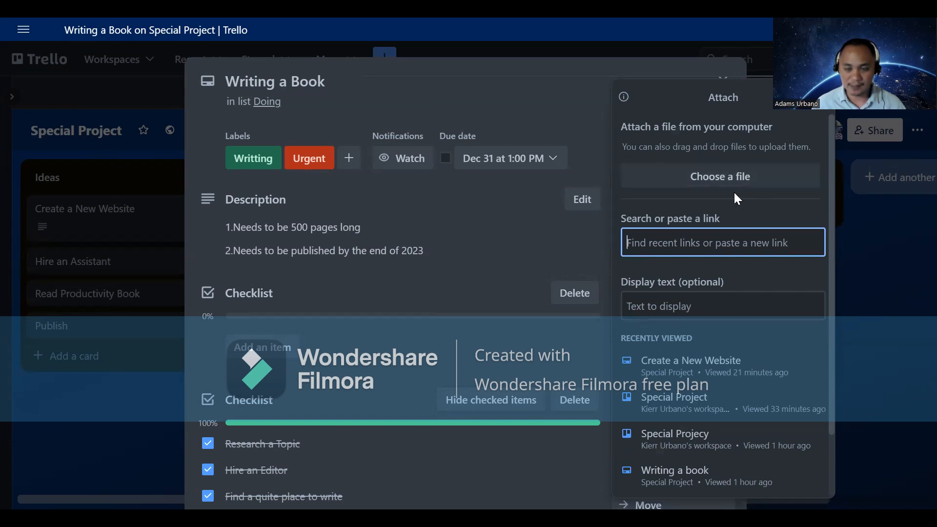
left_click(729, 176)
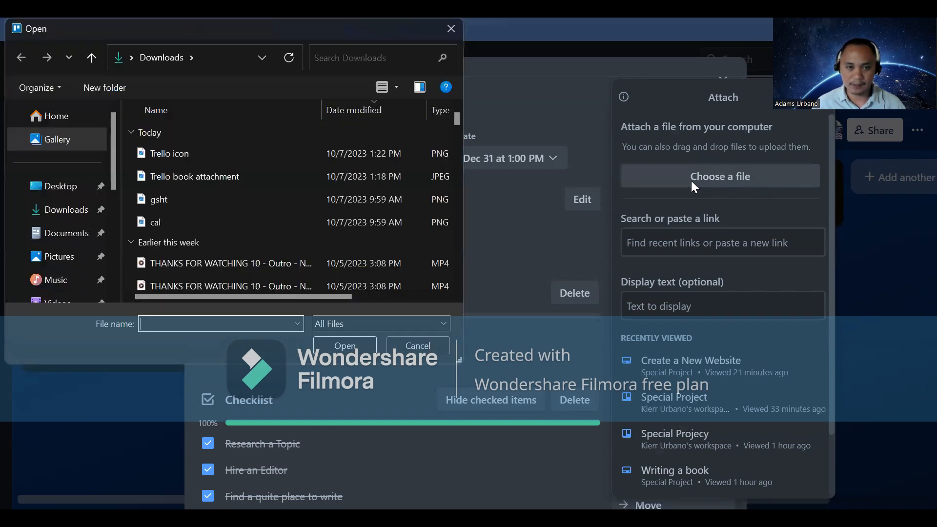
left_click(277, 176)
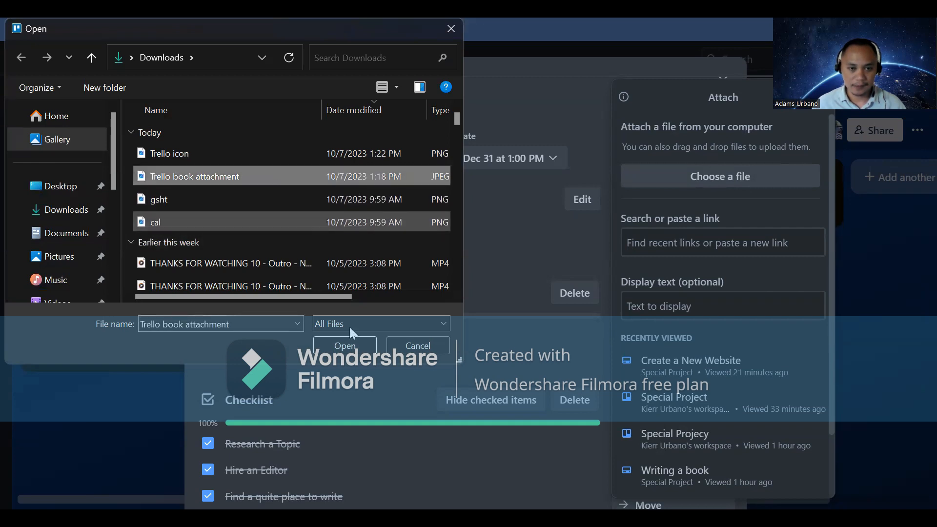
left_click(354, 346)
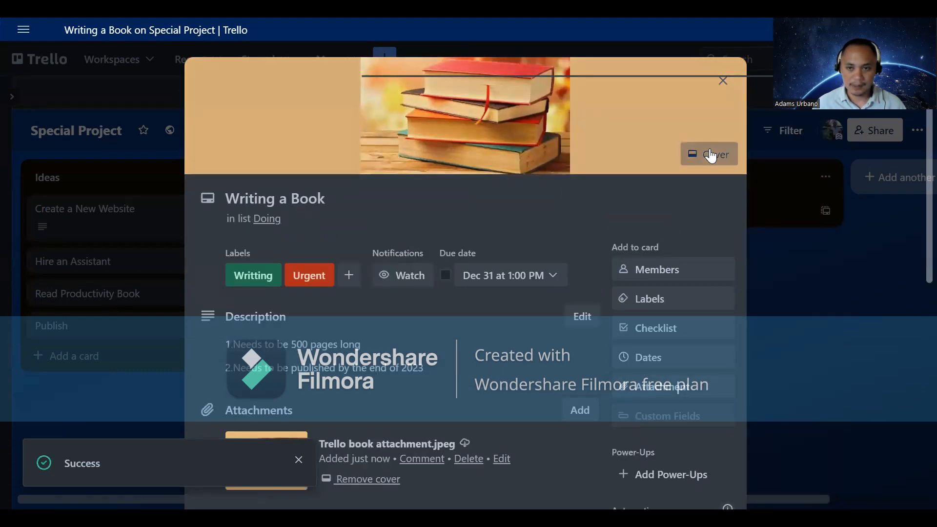
left_click(710, 153)
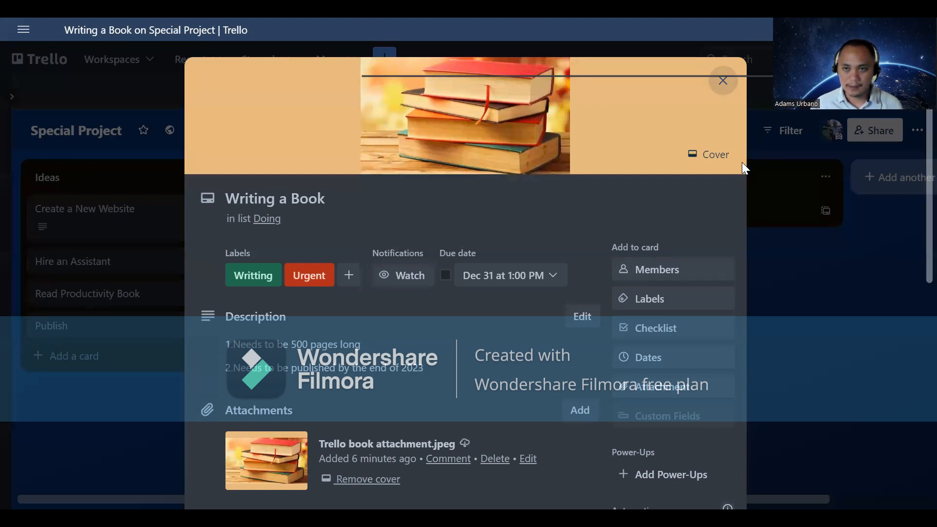
left_click(887, 139)
Step: Share the Special Project board with the suggested workspace account as a Member
left_click(436, 264)
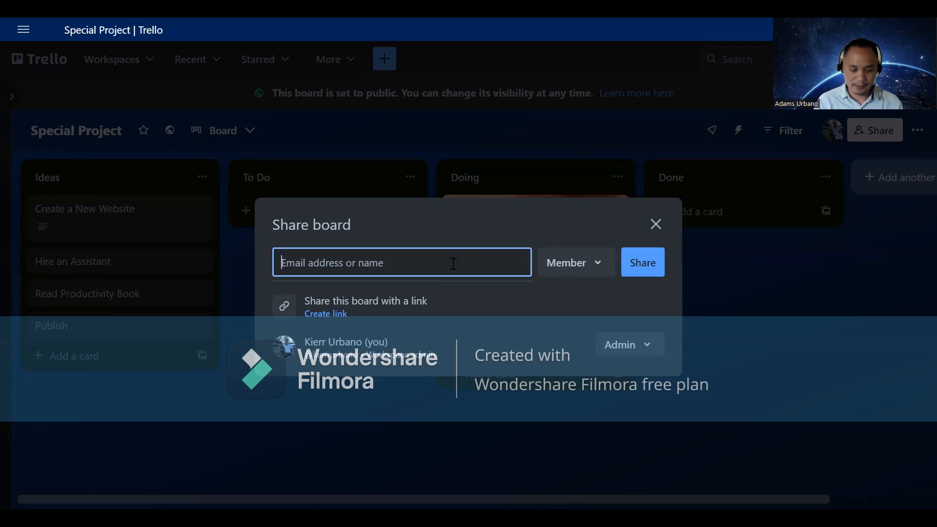
type("m")
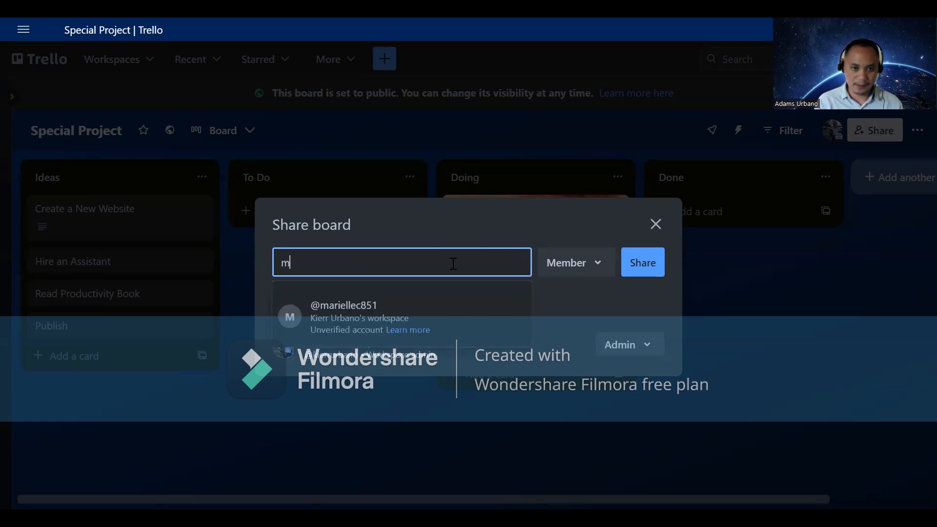
left_click(444, 314)
left_click(654, 236)
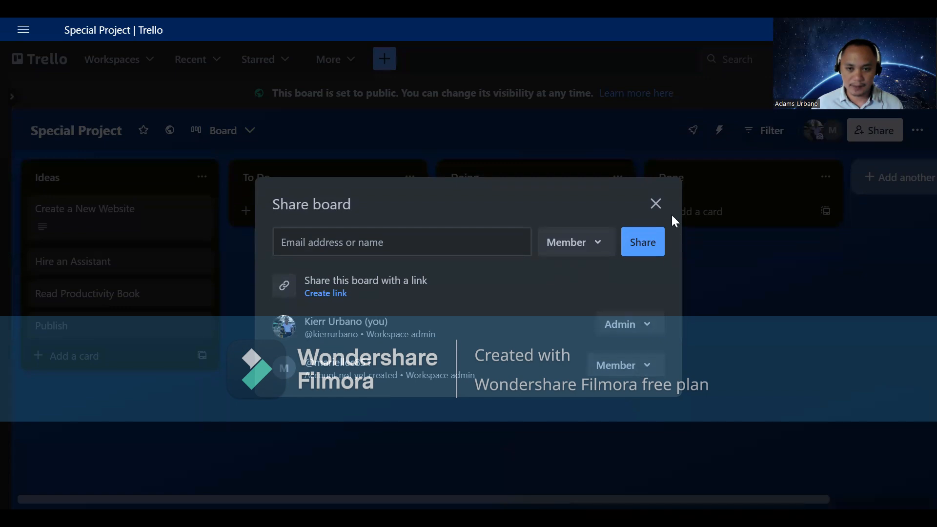
left_click(656, 205)
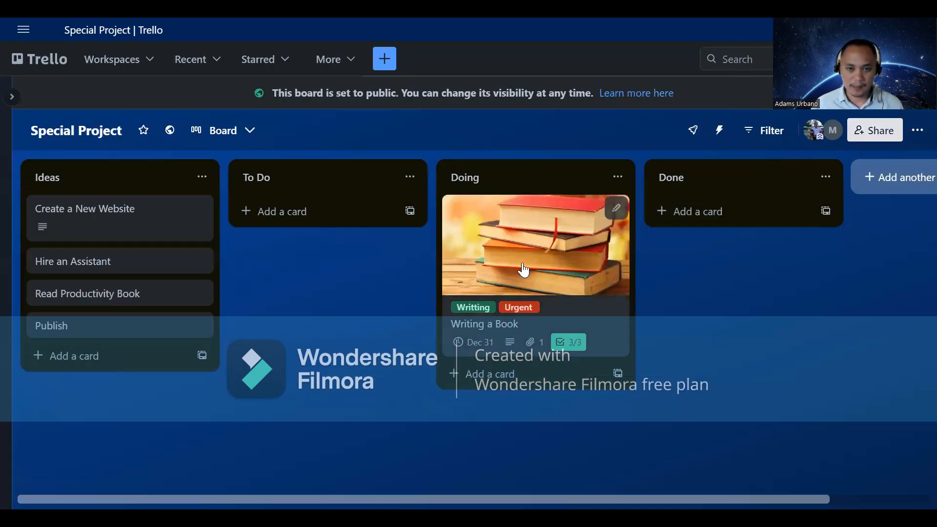
Step: Add the newly invited board member to the Writing a Book card's members
left_click(561, 263)
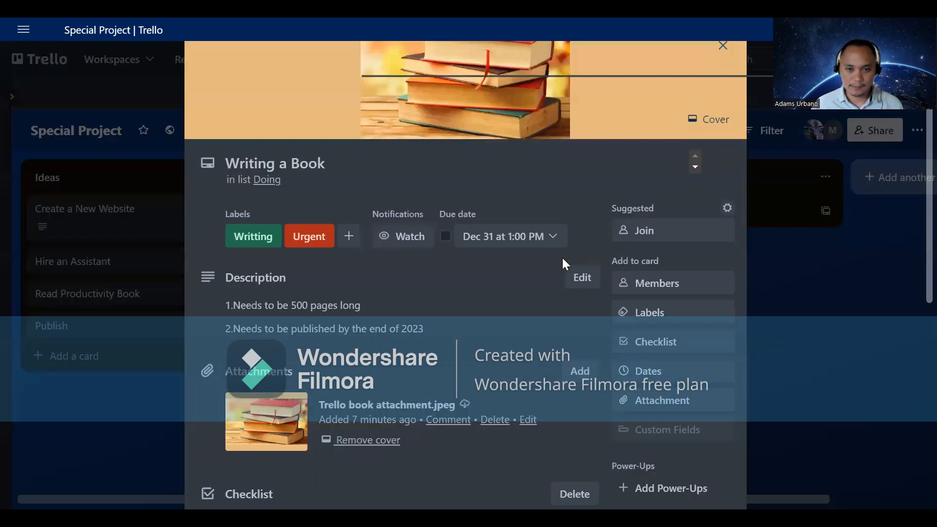
left_click(666, 334)
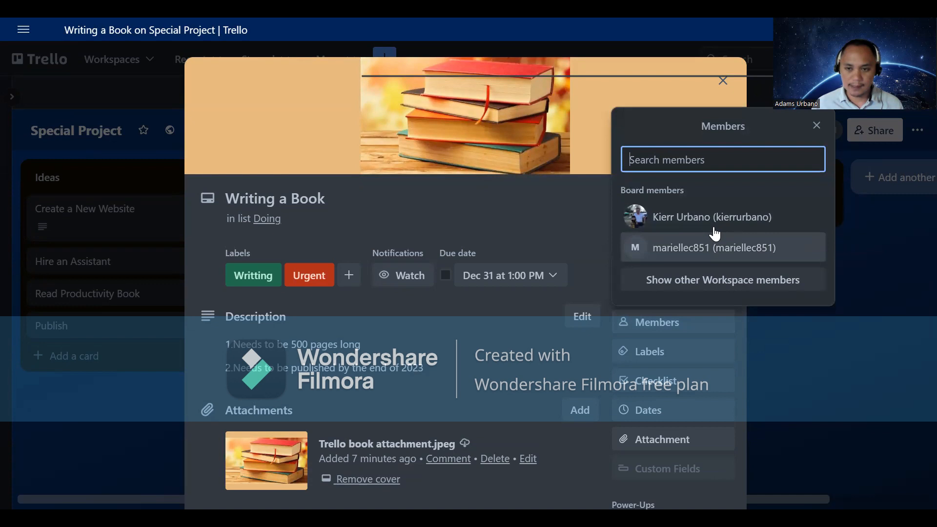
left_click(688, 256)
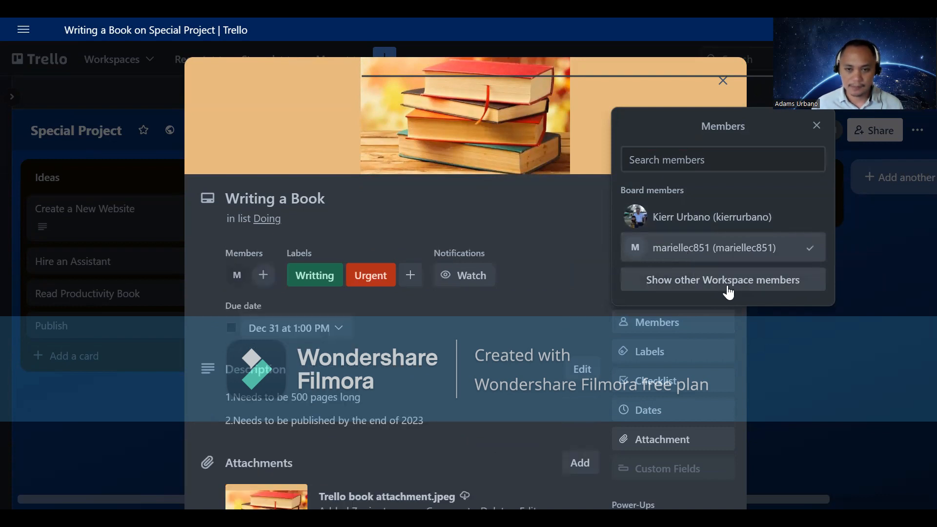
left_click(817, 126)
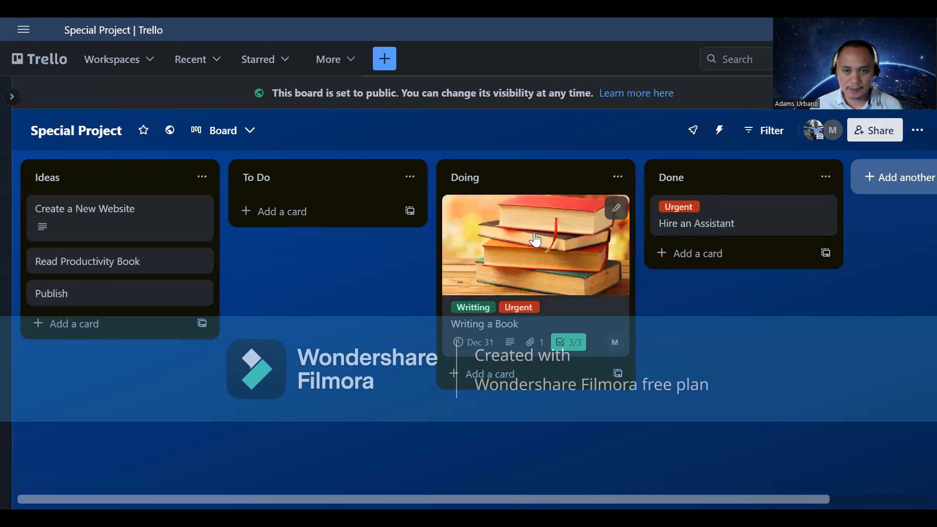
Step: Drag Writing a Book to Done, Create a New Website to Doing, and Read Productivity Book from Ideas to To Do
left_click_drag(530, 240, 740, 214)
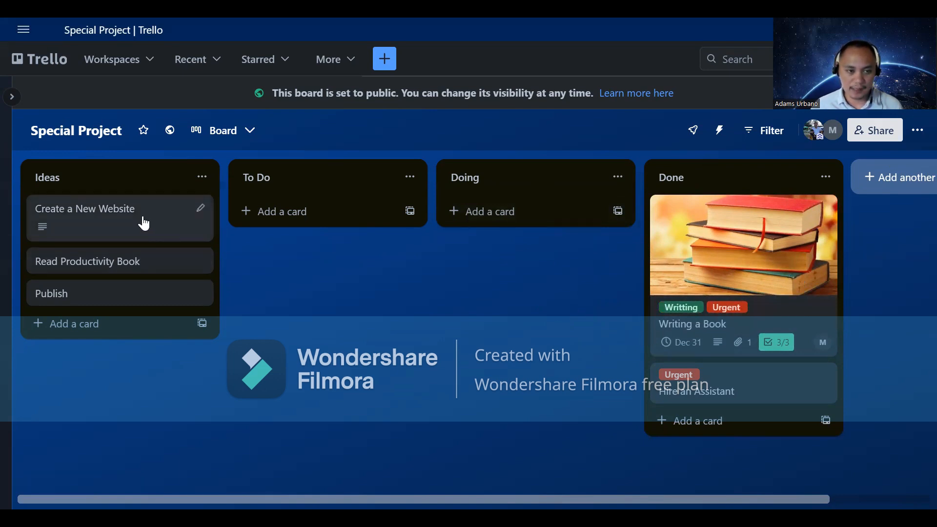
left_click_drag(142, 220, 354, 212)
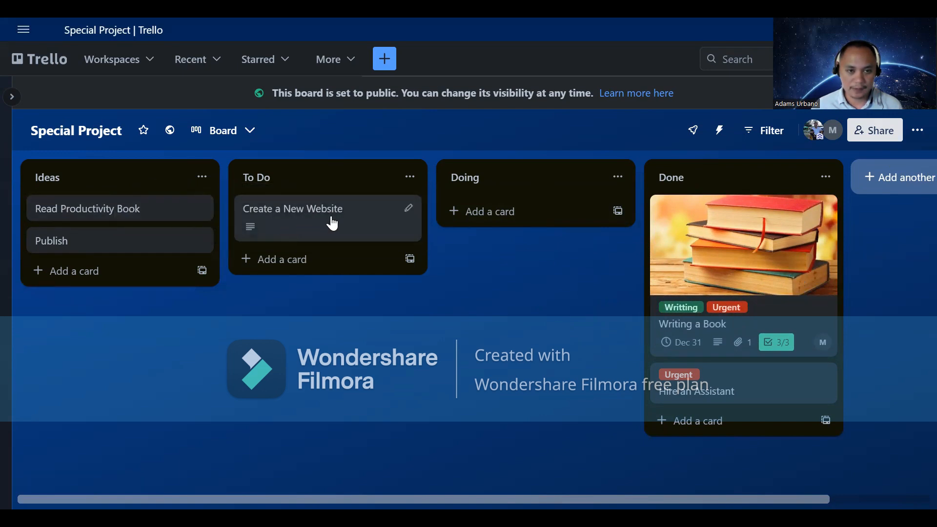
left_click_drag(308, 208, 538, 212)
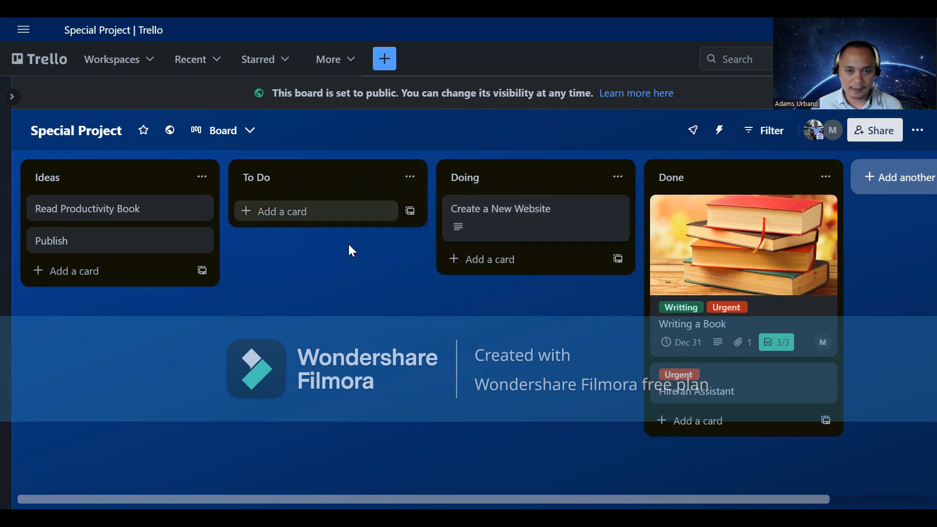
left_click_drag(147, 209, 348, 207)
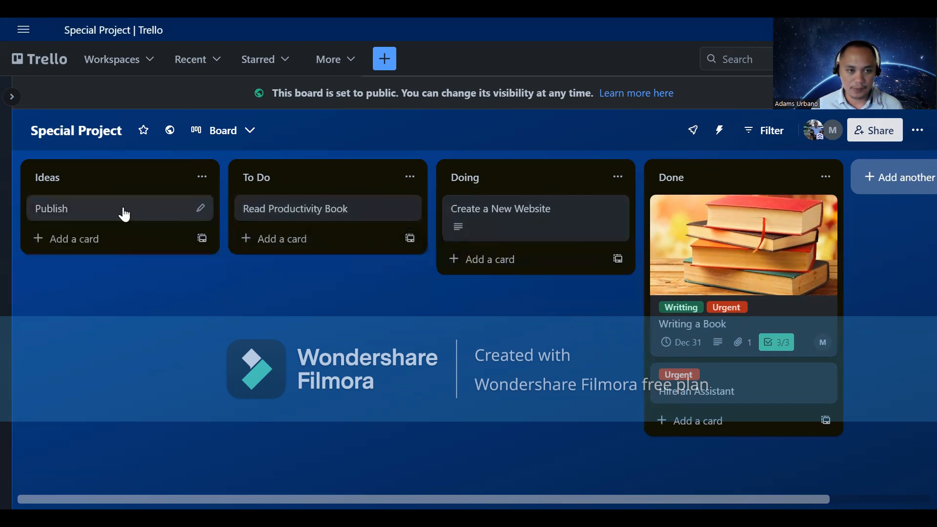
left_click_drag(130, 213, 128, 213)
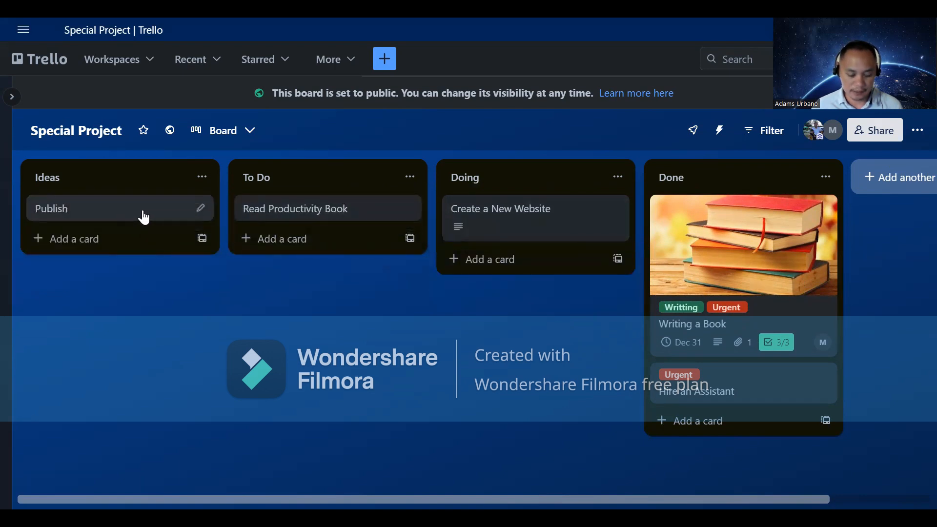